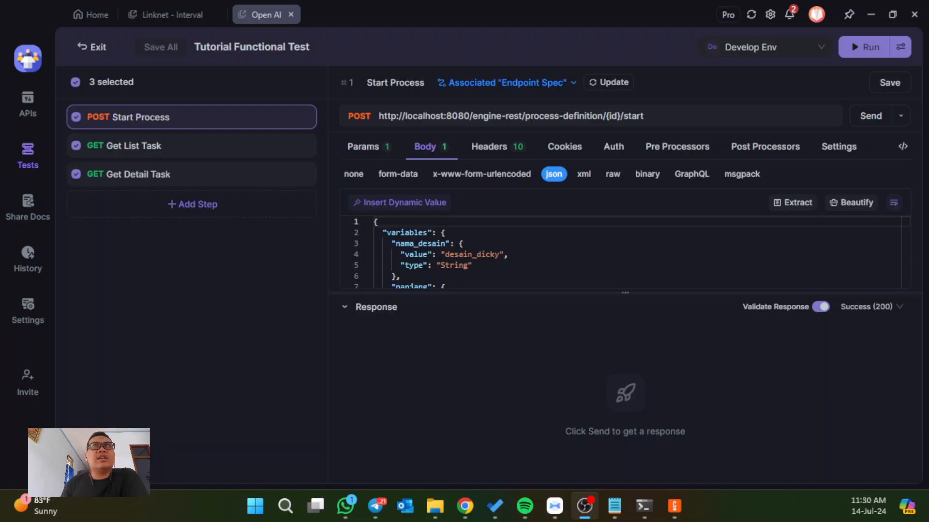
# Run the Tutorial Functional Test in Develop Env, expand the Get Detail Task result and open its source test
pyautogui.click(865, 48)
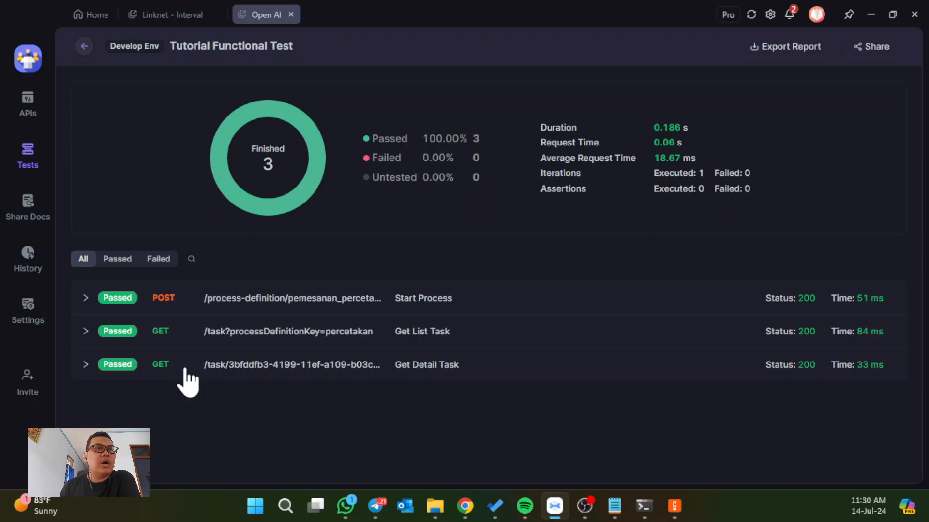
pyautogui.click(242, 359)
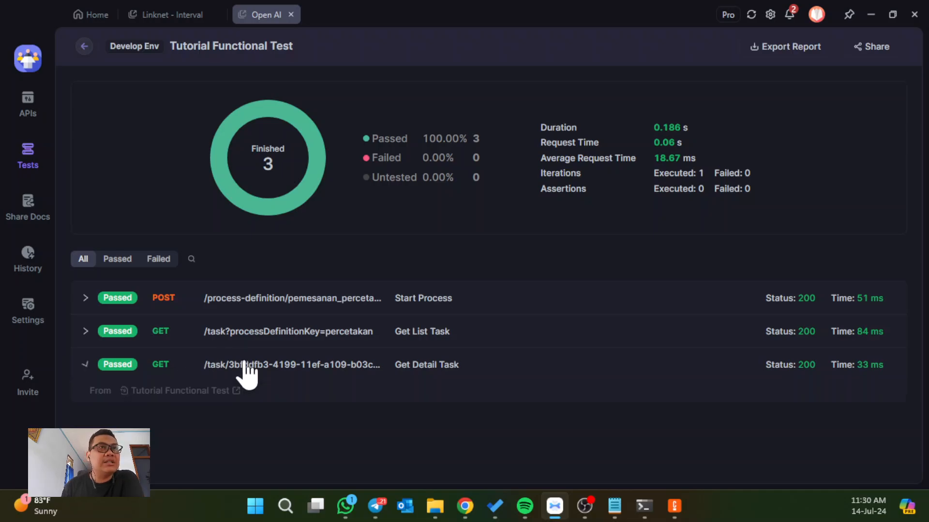
pyautogui.click(208, 389)
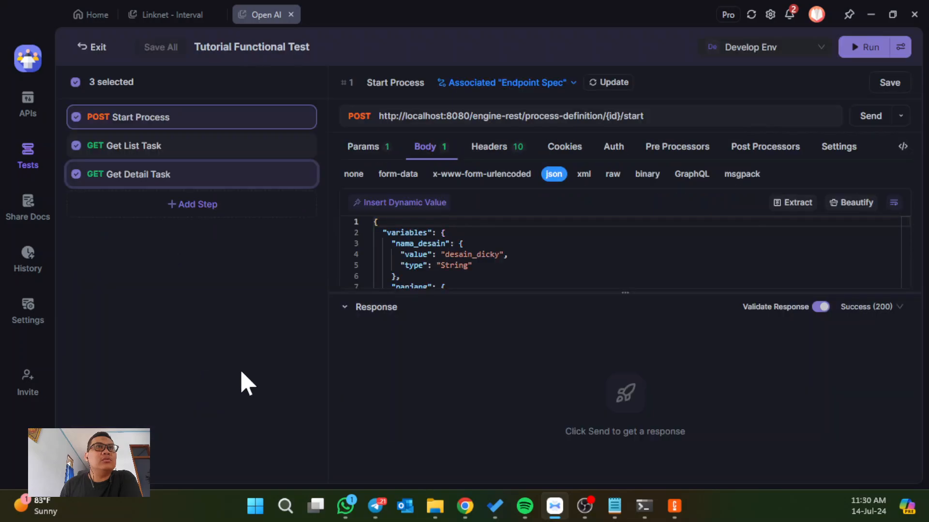
# Review the query and path parameters of the Start Process, Get List Task and Get Detail Task test steps
pyautogui.scroll(-1, 440, 240)
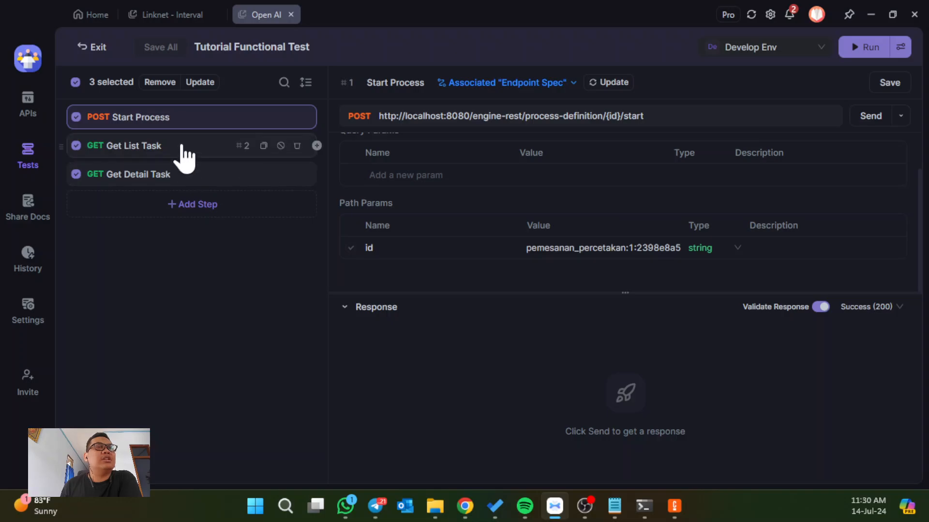
pyautogui.click(187, 147)
pyautogui.click(386, 147)
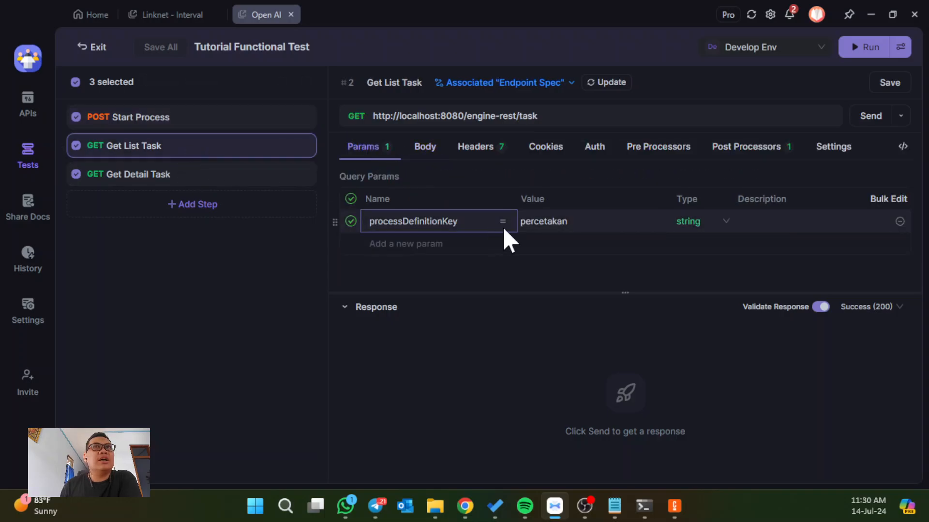
pyautogui.click(131, 175)
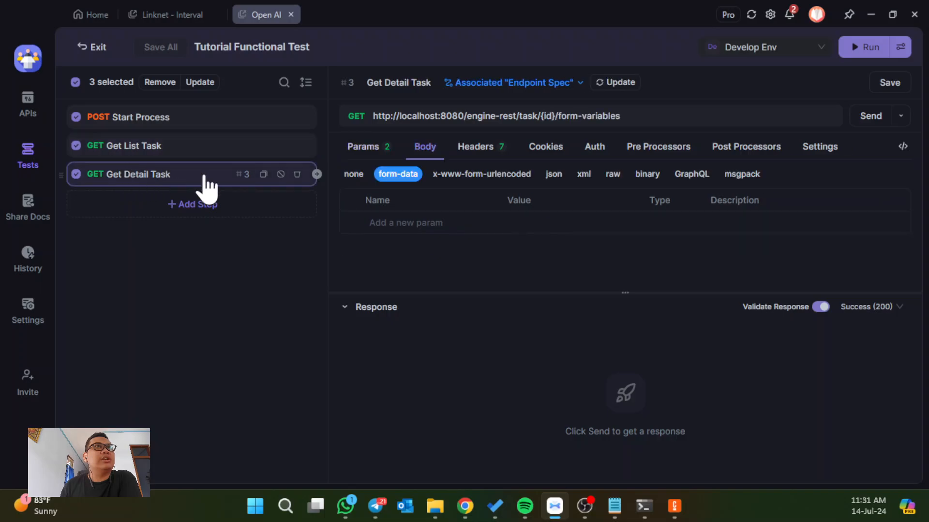
pyautogui.click(361, 146)
pyautogui.scroll(-3, 441, 257)
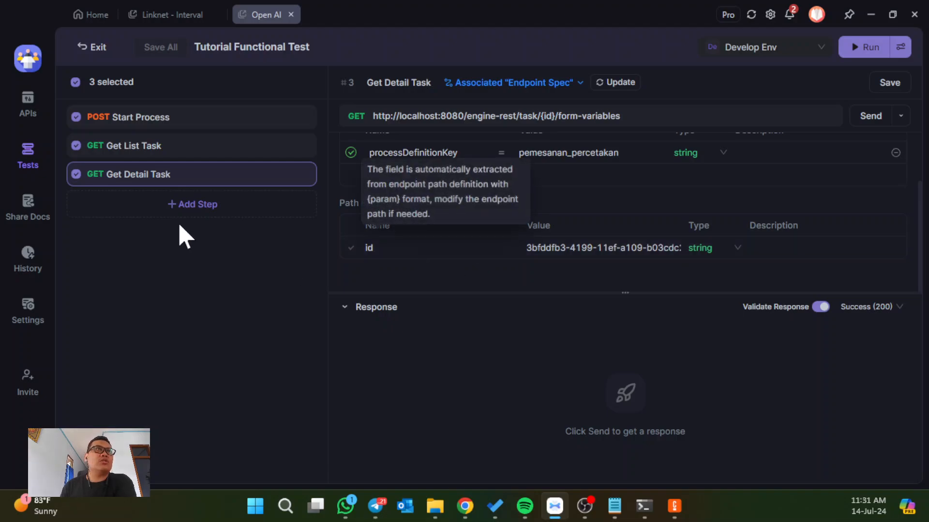
# Switch to the APIs, collapse the Camunda Dicky folder and open Start Process in the Tutorial Functional Test folder
pyautogui.click(16, 104)
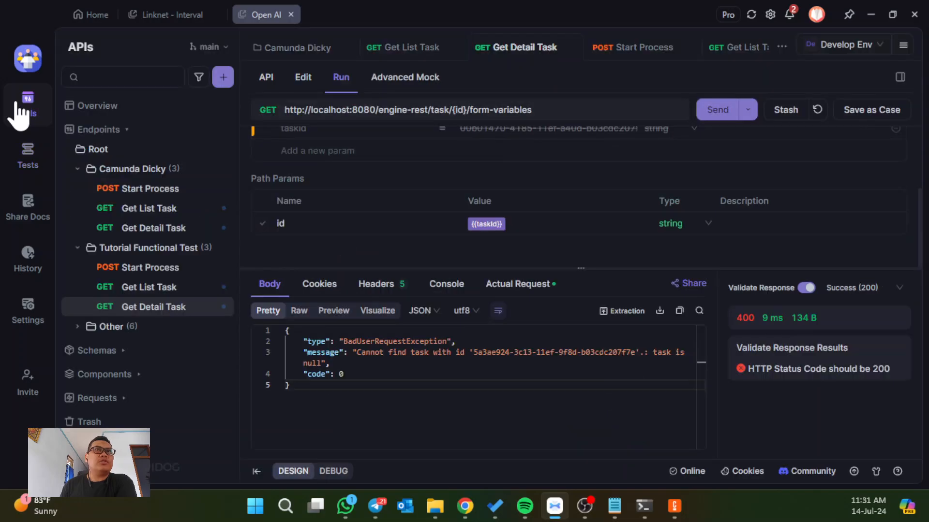
pyautogui.click(221, 82)
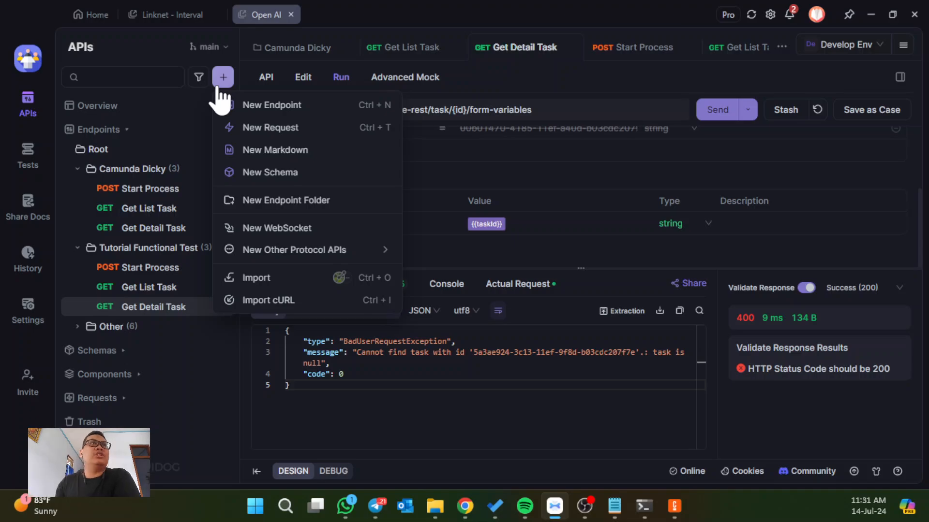
pyautogui.click(79, 174)
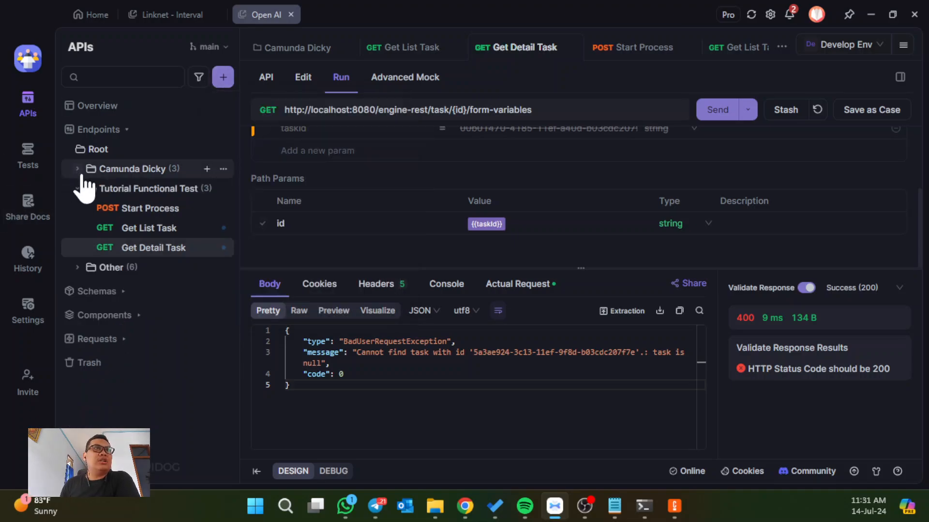
pyautogui.click(132, 209)
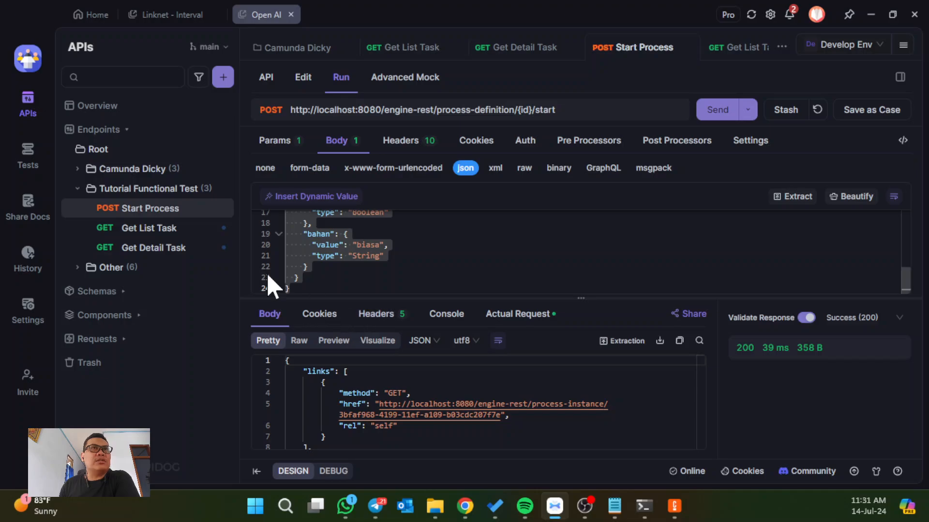
# Open the Get List Task endpoint and examine the task entries in its response body in an enlarged response area
pyautogui.click(147, 231)
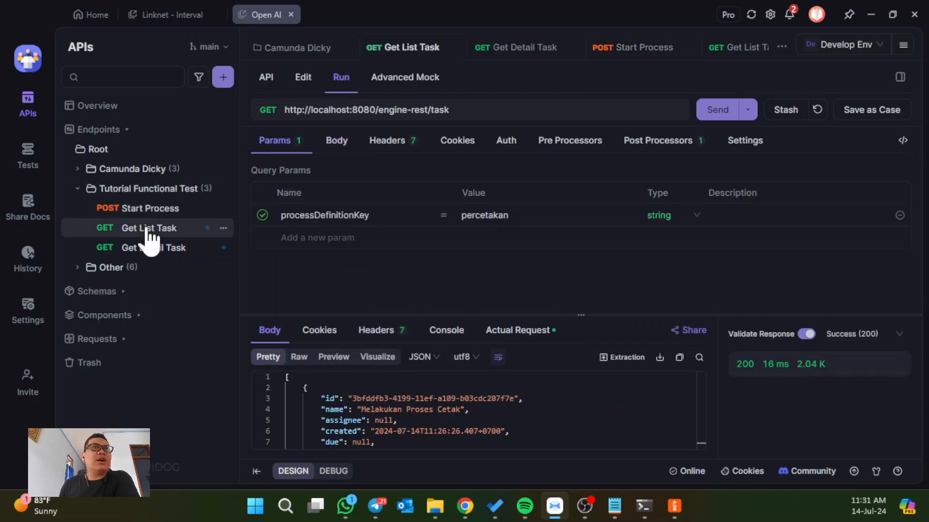
pyautogui.scroll(-6, 460, 406)
pyautogui.scroll(6, 529, 387)
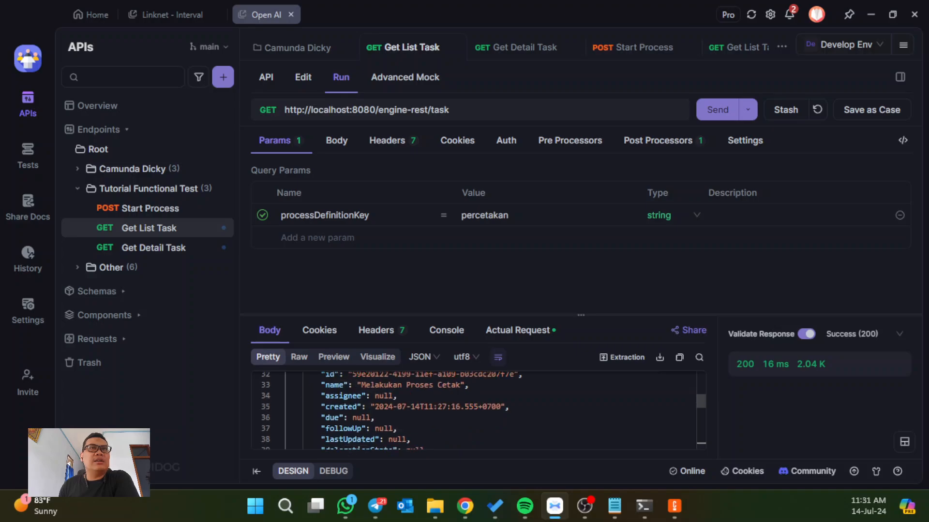
pyautogui.scroll(-7, 529, 386)
pyautogui.scroll(1, 528, 387)
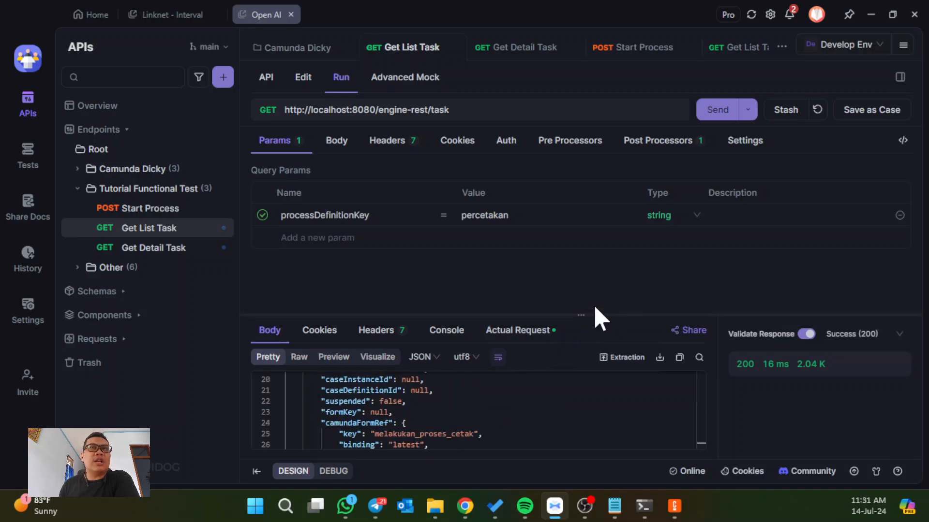
pyautogui.moveTo(584, 315); pyautogui.dragTo(580, 235)
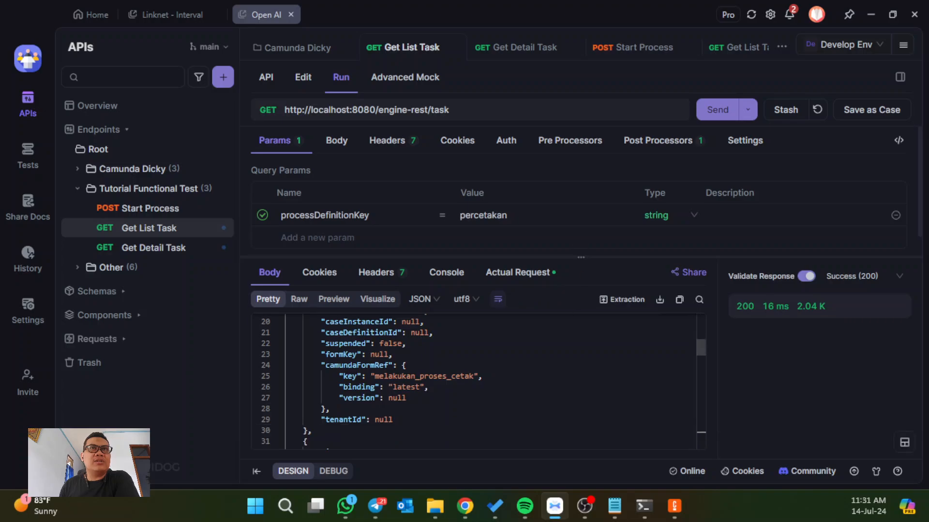
pyautogui.scroll(1, 479, 383)
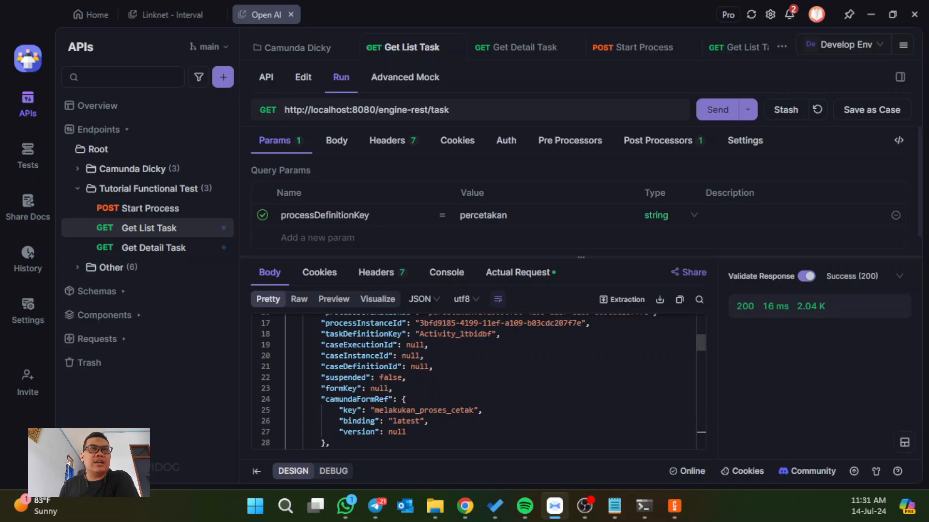
# In Get Detail Task, replace the id path parameter's value with the fixed task ID 3bfddfb3-4199-11ef-a109-b03cdc207f7e
pyautogui.click(179, 249)
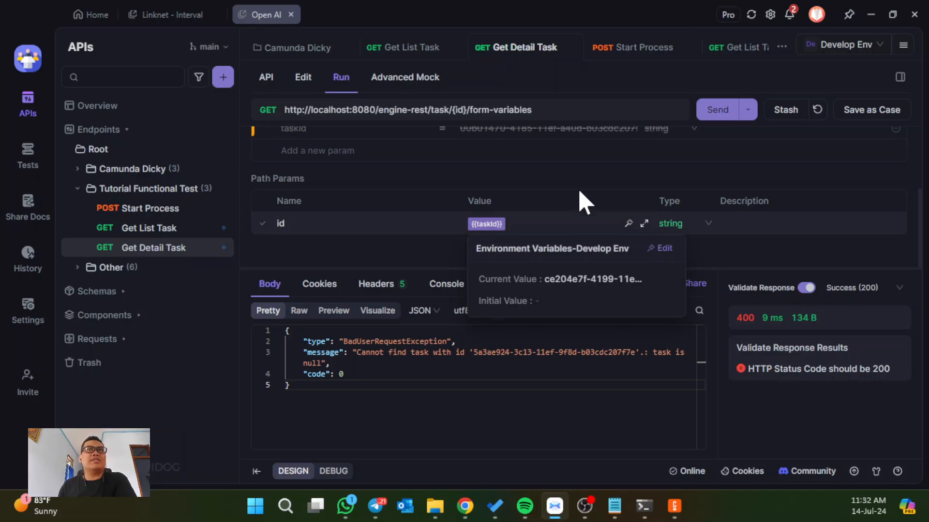
pyautogui.press('BackSpace')
pyautogui.hotkey('ctrl', 'v')
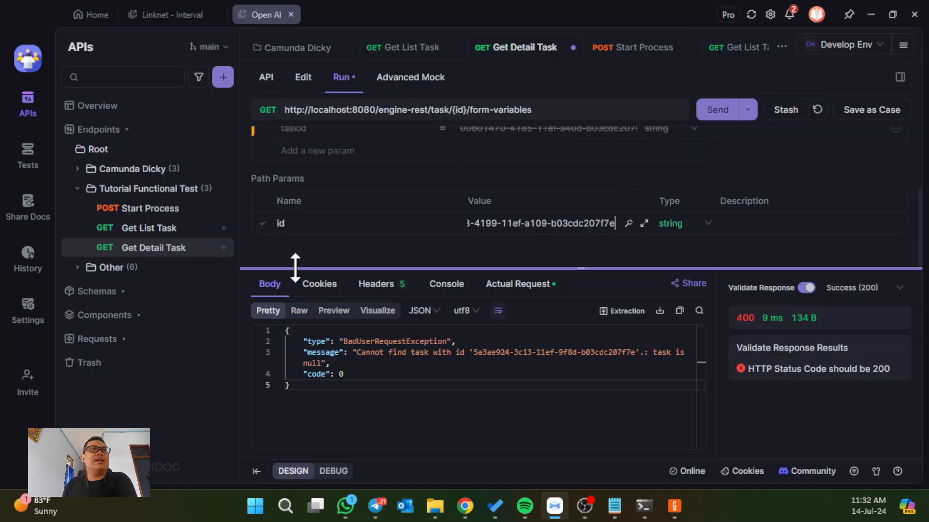
# Find the last task's id in the Get List Task response and check it against the id path parameter in Get Detail Task
pyautogui.click(145, 230)
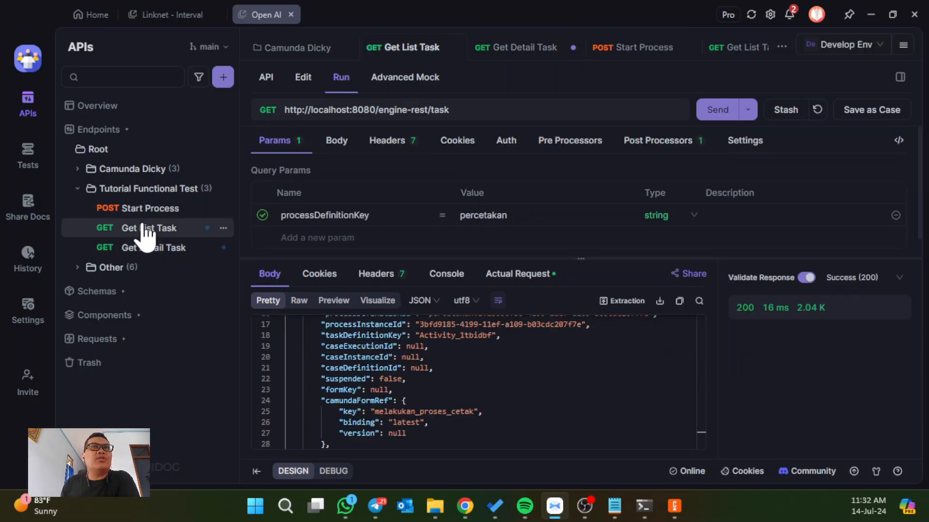
pyautogui.scroll(-10, 479, 382)
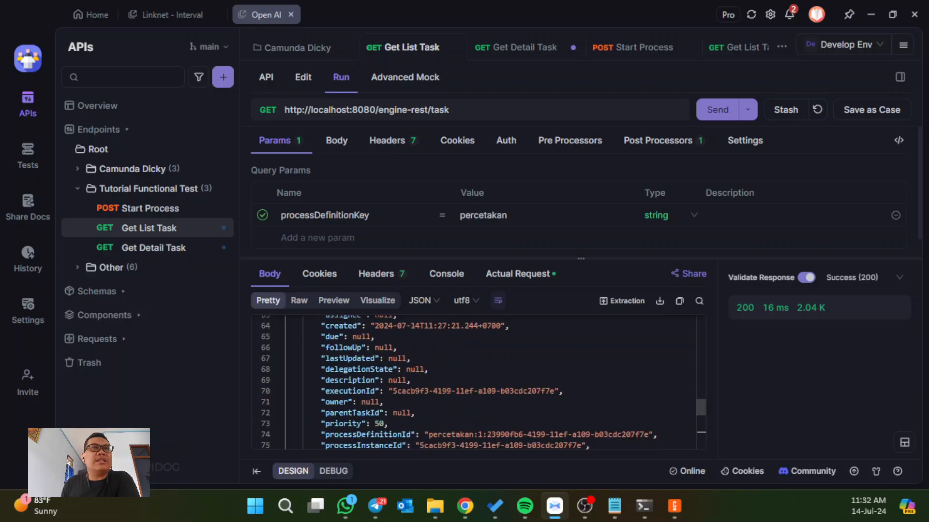
pyautogui.scroll(-4, 479, 382)
pyautogui.scroll(5, 478, 382)
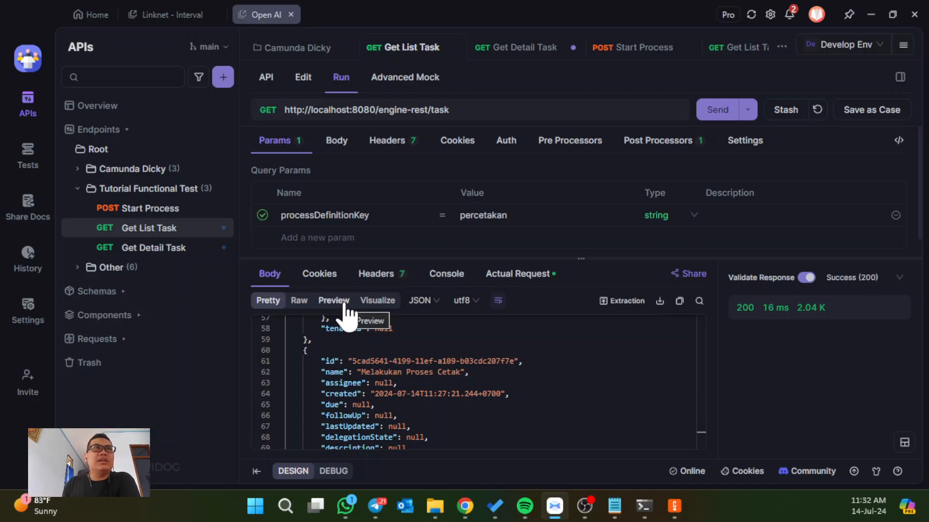
pyautogui.click(178, 248)
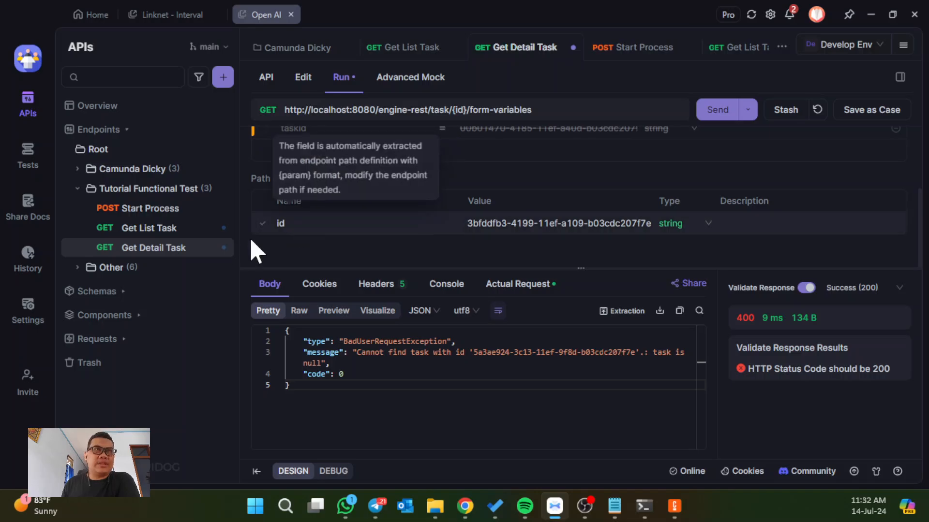
# Open the custom post-processor script of Get List Task and enlarge the request area to show all its lines
pyautogui.click(134, 230)
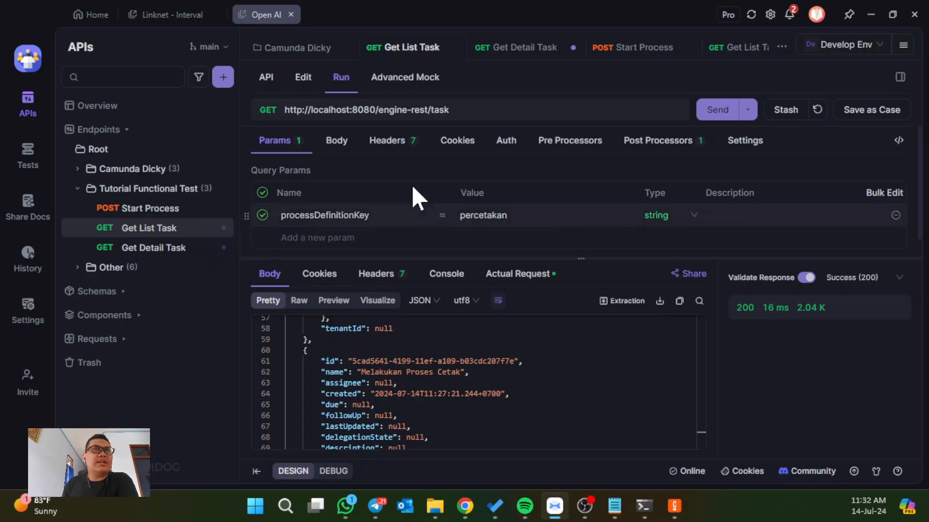
pyautogui.click(637, 145)
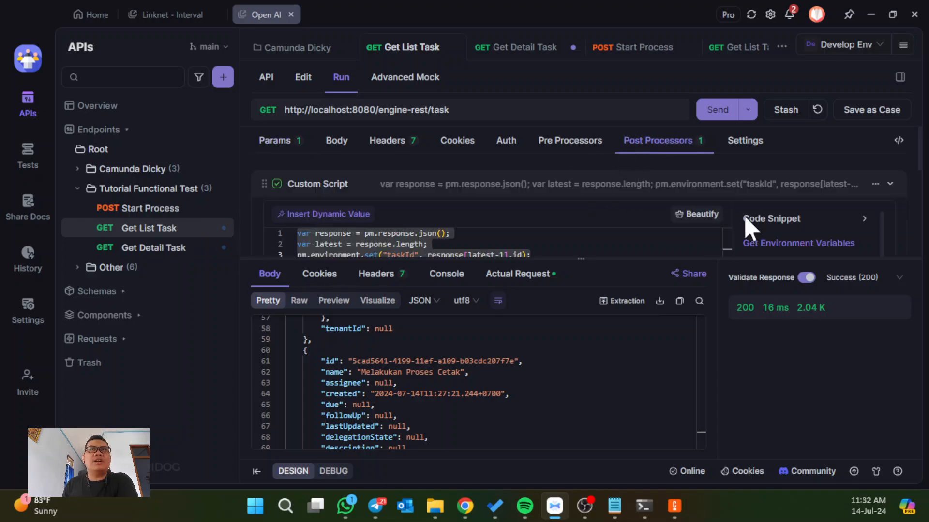
pyautogui.moveTo(763, 262); pyautogui.dragTo(763, 324)
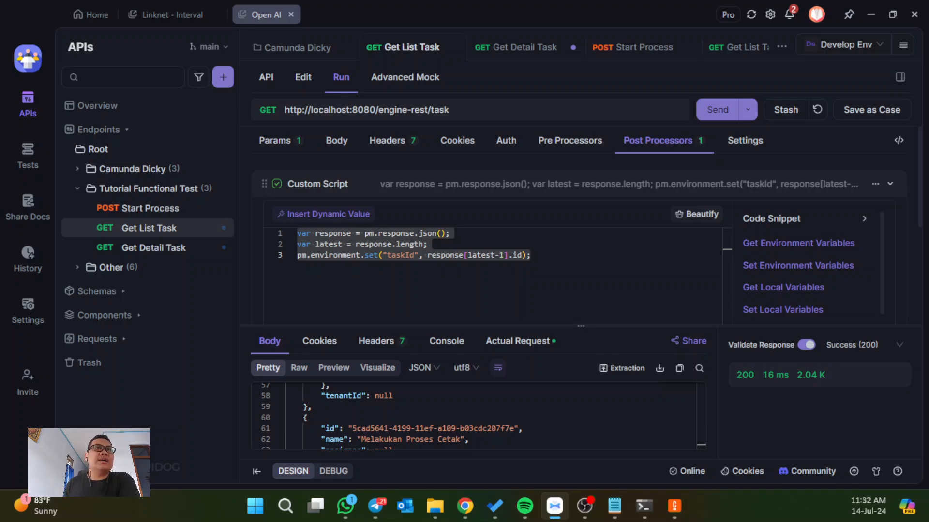
pyautogui.click(396, 245)
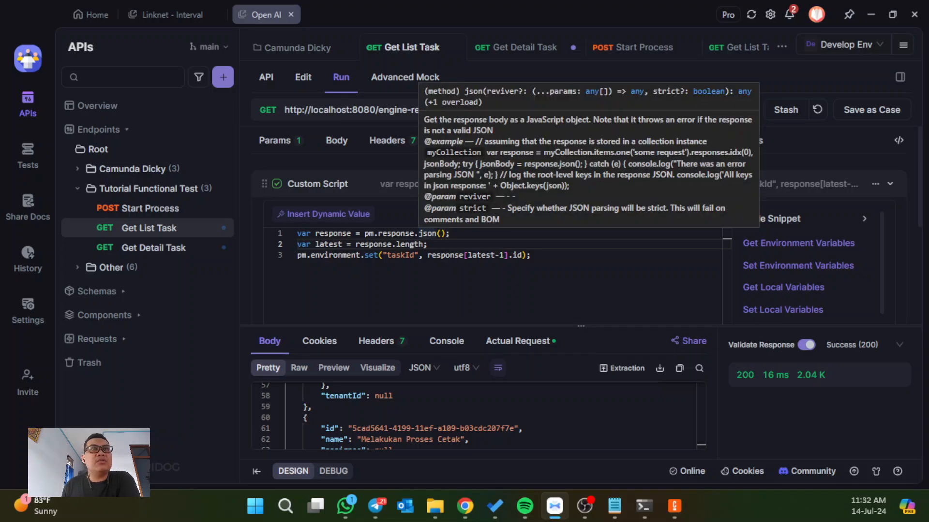
# Examine the last task entry in the Get List Task response and highlight its id line beneath the script
pyautogui.scroll(-3, 561, 401)
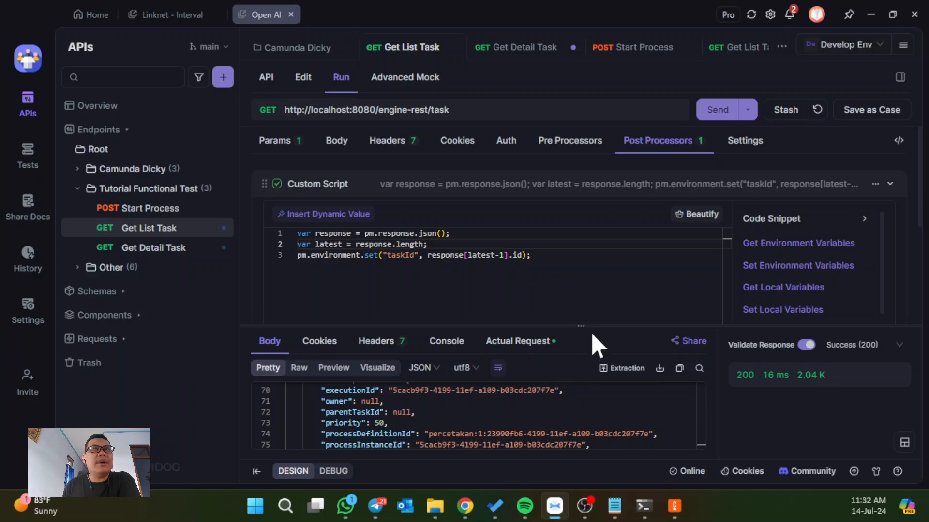
pyautogui.moveTo(590, 326); pyautogui.dragTo(587, 305)
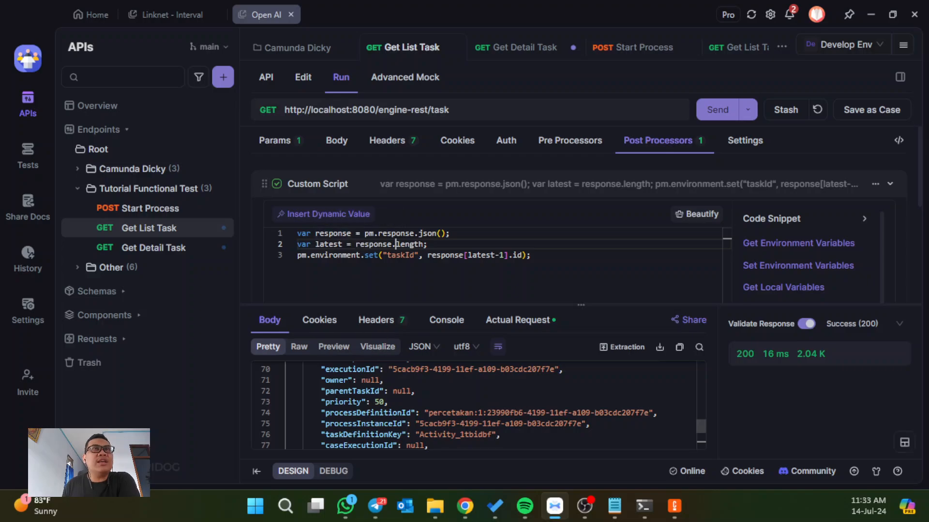
pyautogui.scroll(-3, 478, 405)
pyautogui.scroll(2, 479, 404)
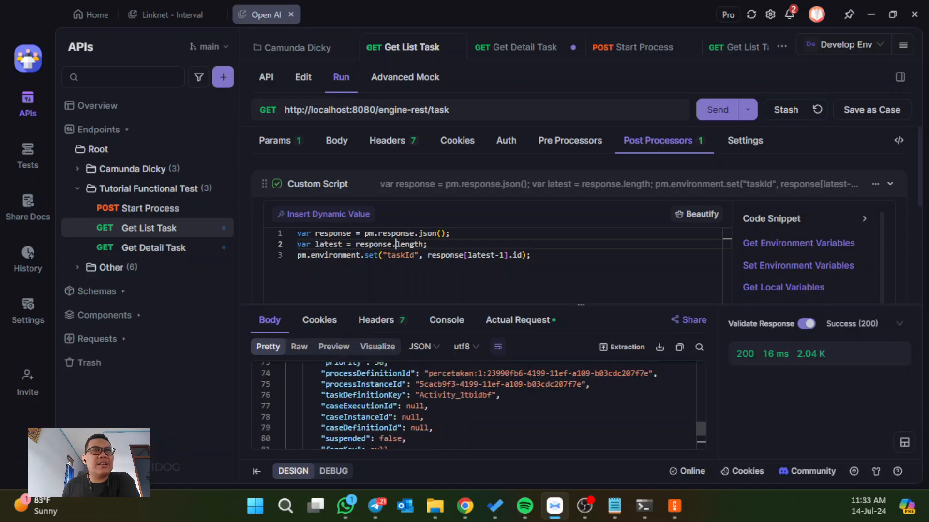
pyautogui.scroll(4, 479, 404)
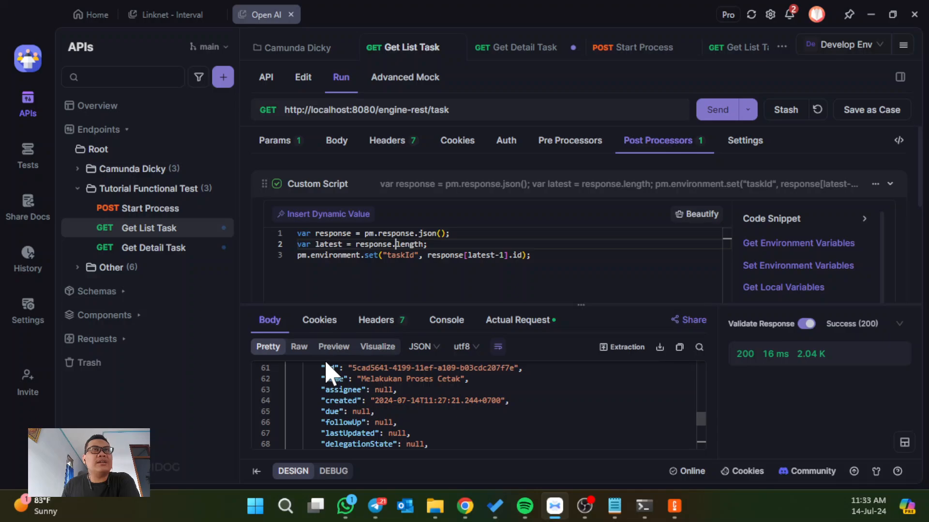
pyautogui.moveTo(329, 244)
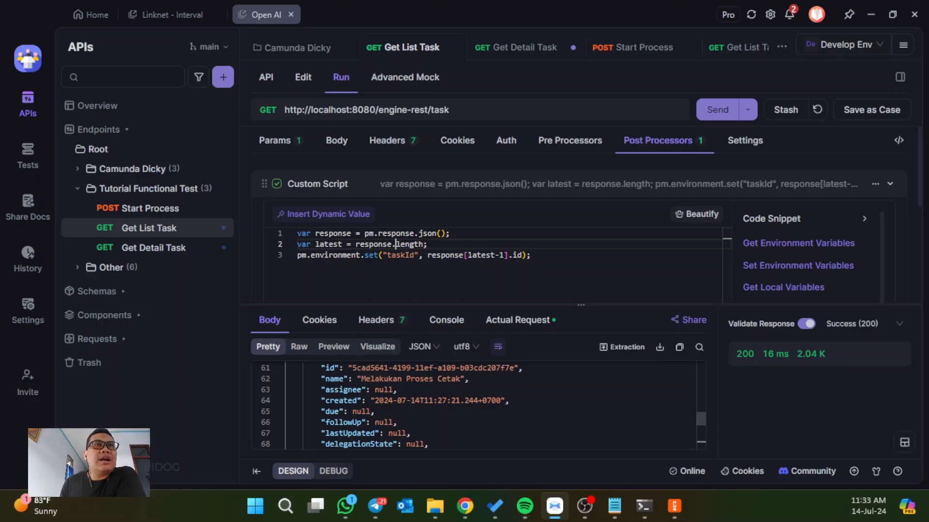
pyautogui.moveTo(317, 368); pyautogui.dragTo(522, 368)
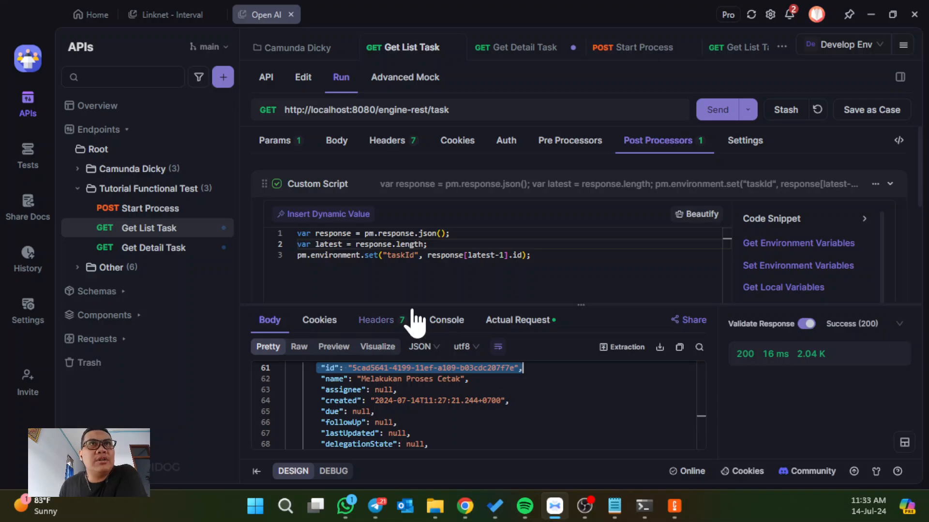
# Examine the script line that sets the taskId environment variable and highlight its latest-1 array index
pyautogui.doubleClick(400, 255)
pyautogui.click(530, 256)
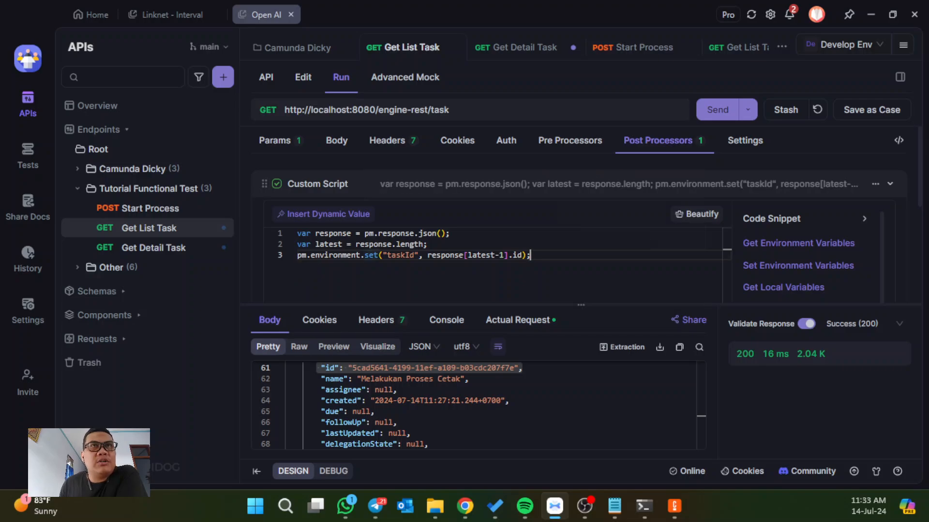
pyautogui.click(392, 255)
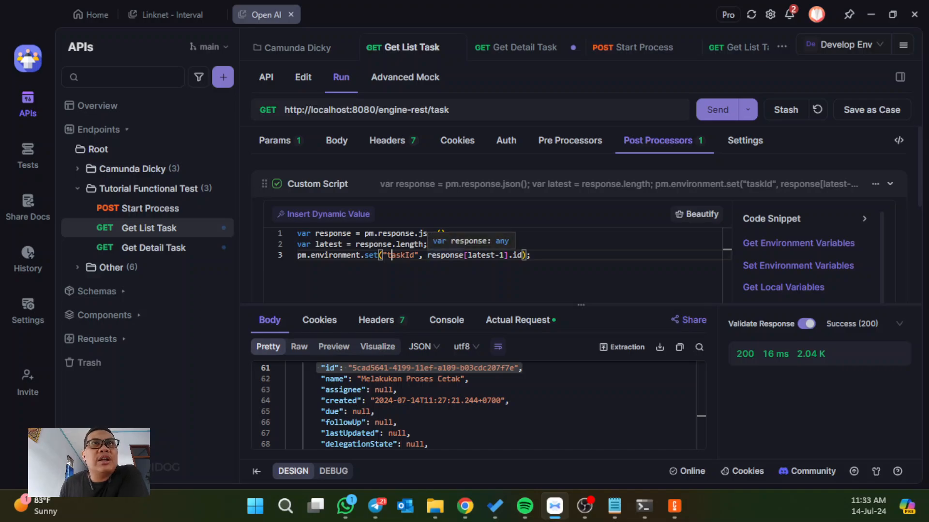
pyautogui.click(467, 255)
pyautogui.moveTo(468, 255); pyautogui.dragTo(502, 255)
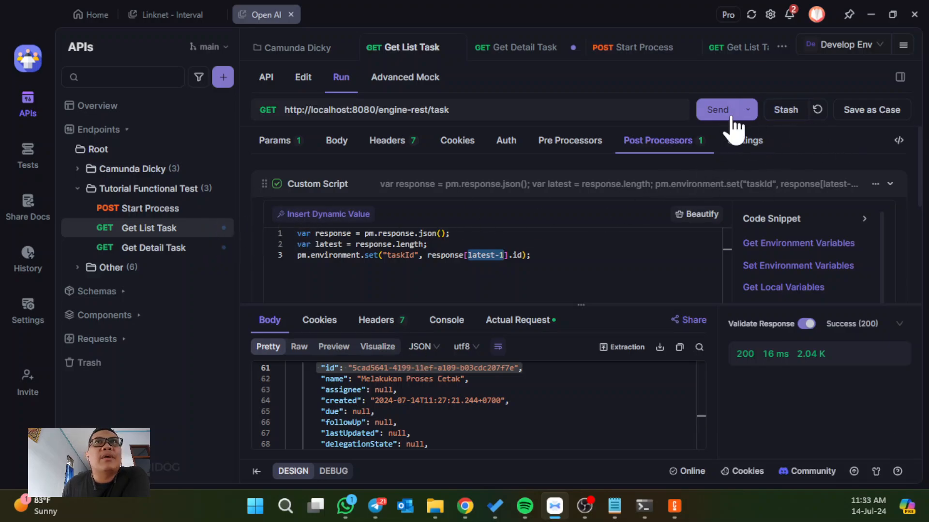
# Run the Get List Task request and check the taskId variable's current value in the Develop Env environment
pyautogui.click(712, 112)
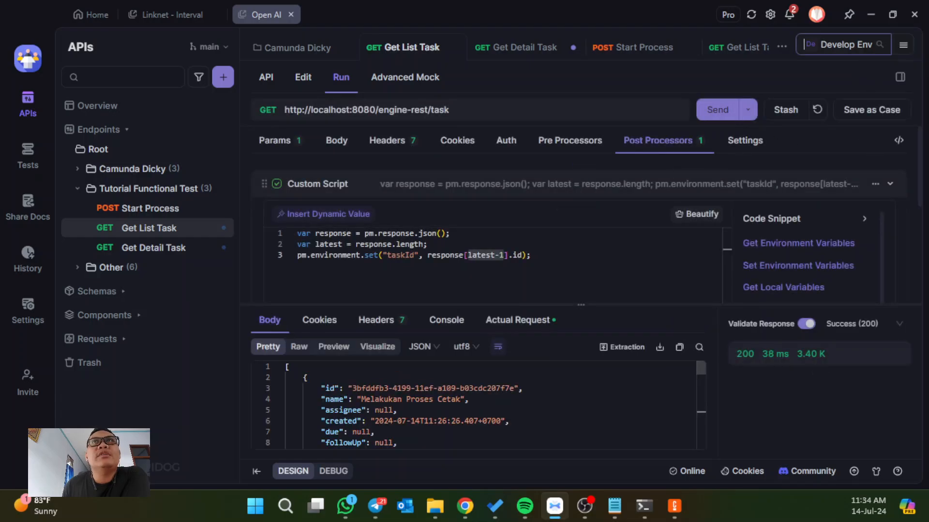
pyautogui.click(851, 44)
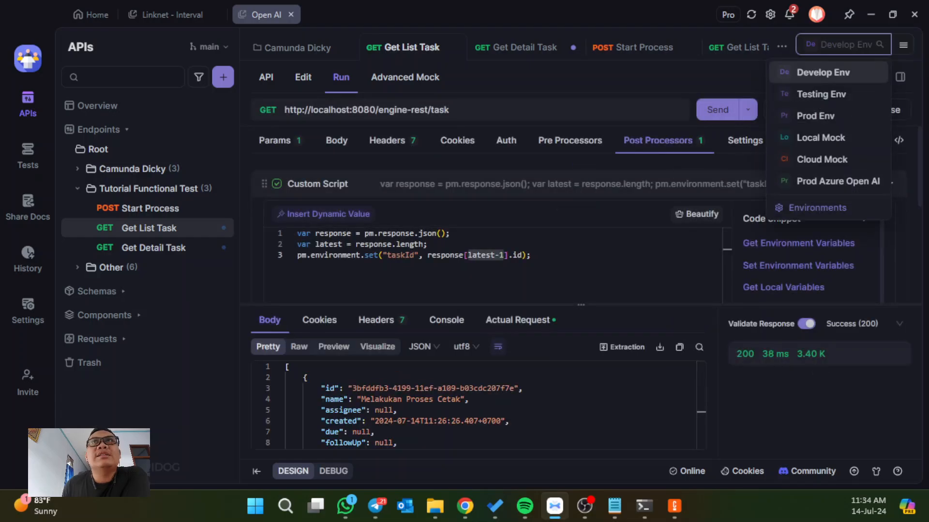
pyautogui.click(818, 208)
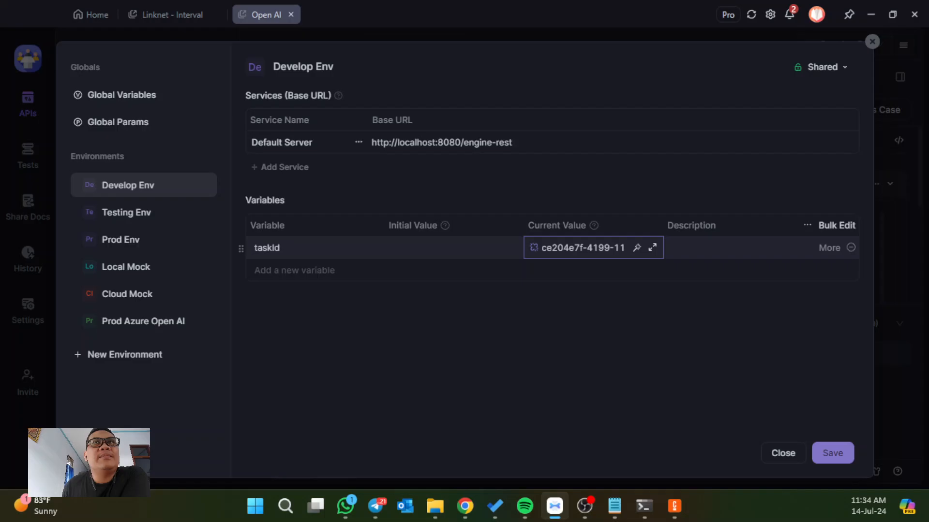
pyautogui.click(784, 454)
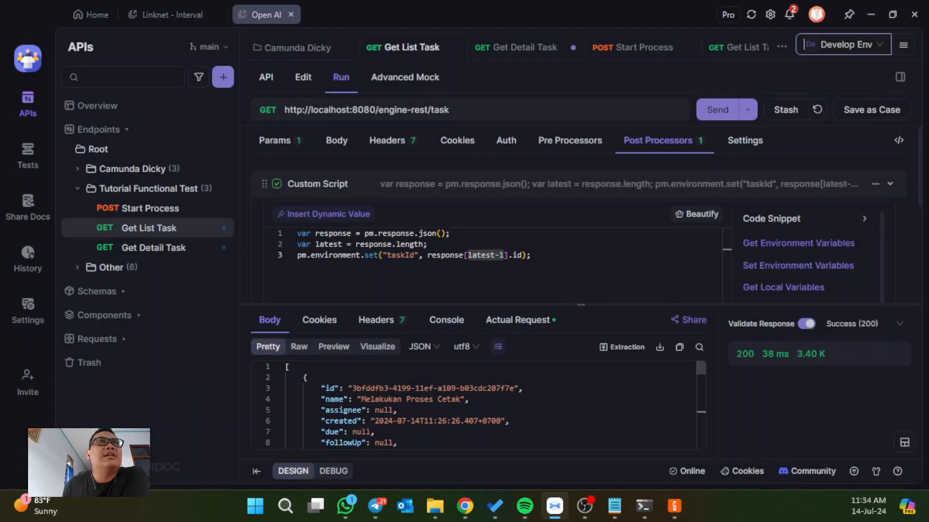
# Set the id path parameter of Get Detail Task to {{taskId}} and save the request
pyautogui.click(183, 251)
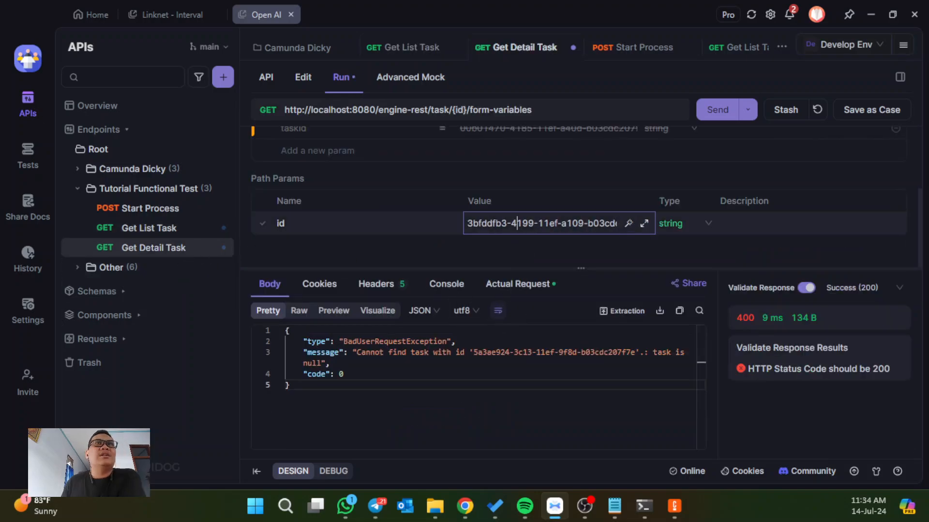
pyautogui.tripleClick(518, 228)
pyautogui.write('{{t')
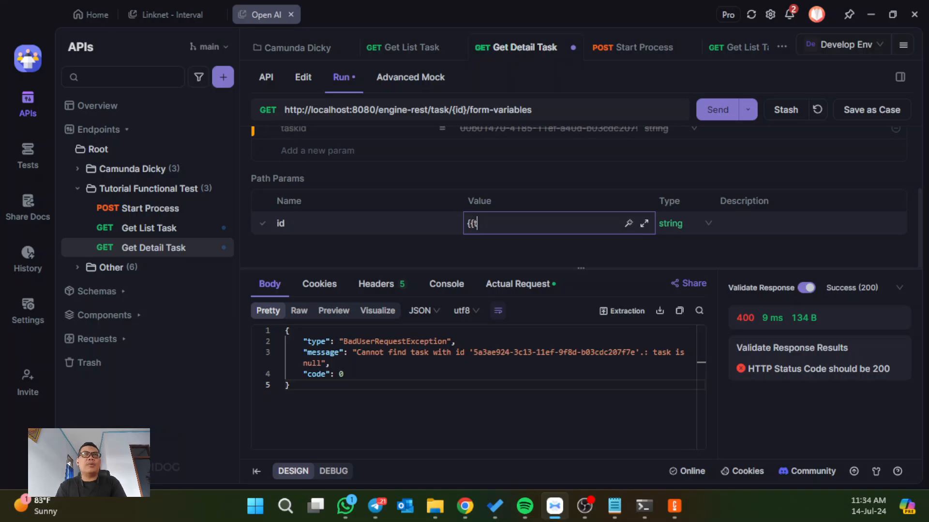
pyautogui.write('askId}')
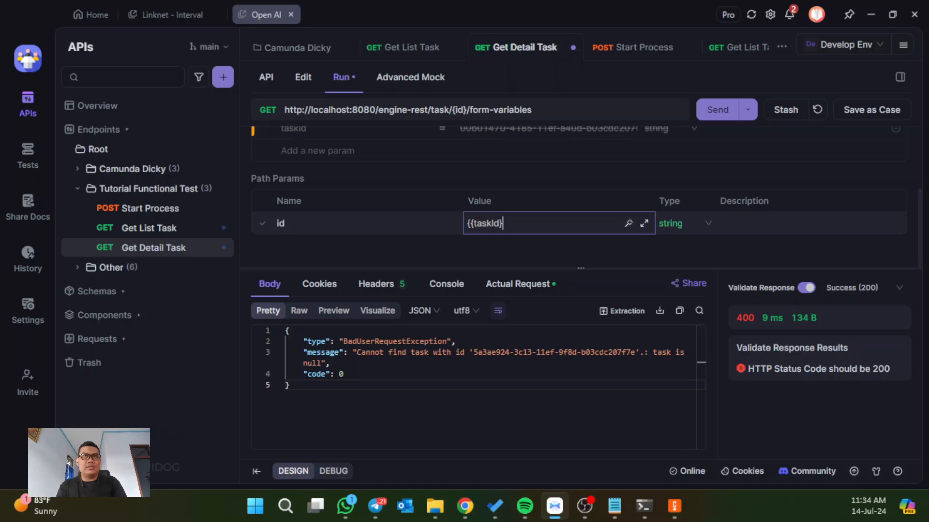
pyautogui.write('}')
pyautogui.hotkey('ctrl', 's')
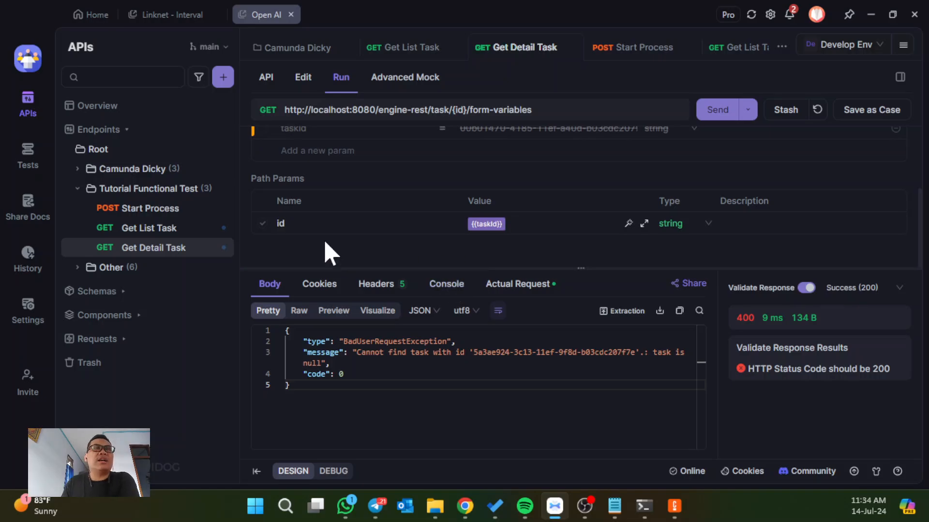
# Copy the current value of taskId from the Develop Env variables of Get List Task into a Notepad note for comparison
pyautogui.click(164, 229)
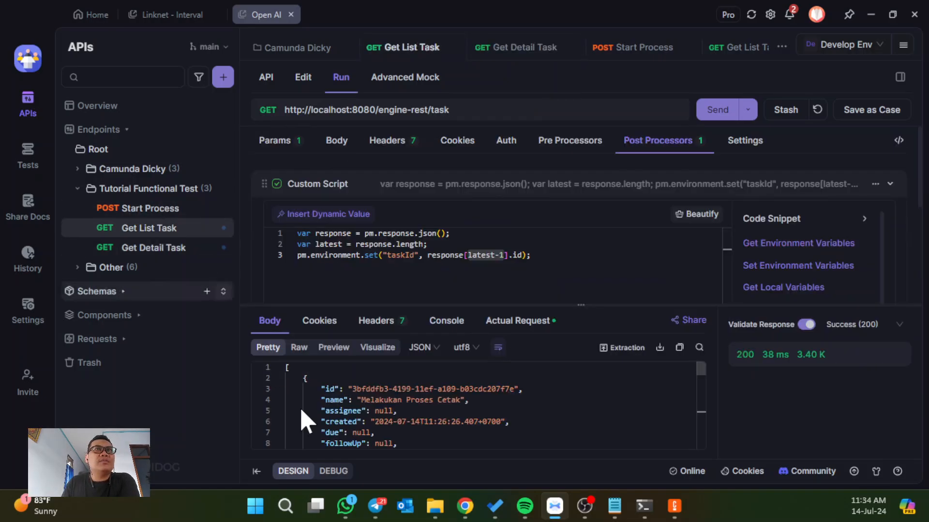
pyautogui.hotkey('alt', 'Tab')
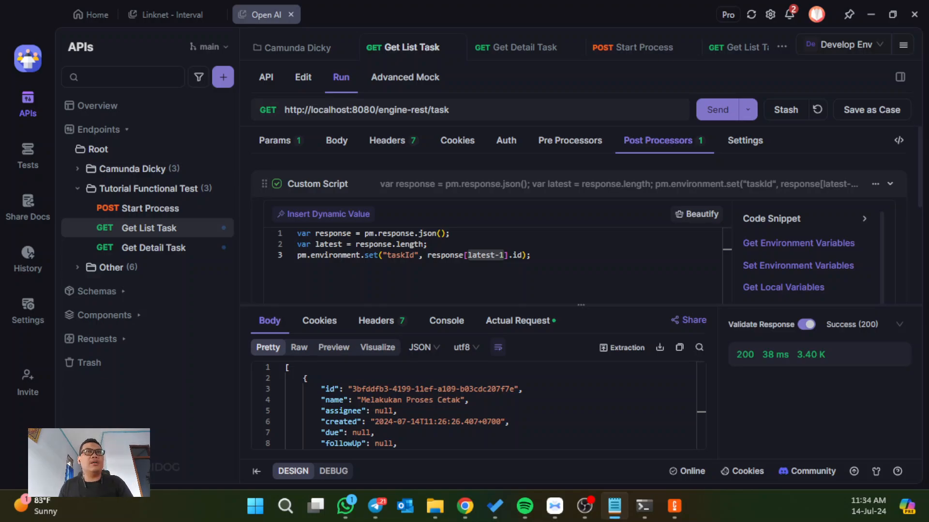
pyautogui.click(846, 45)
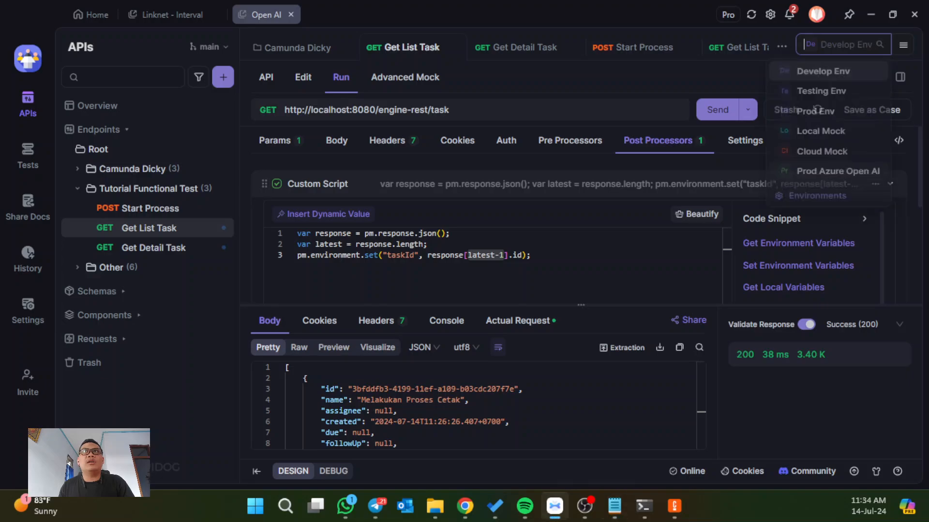
pyautogui.click(819, 209)
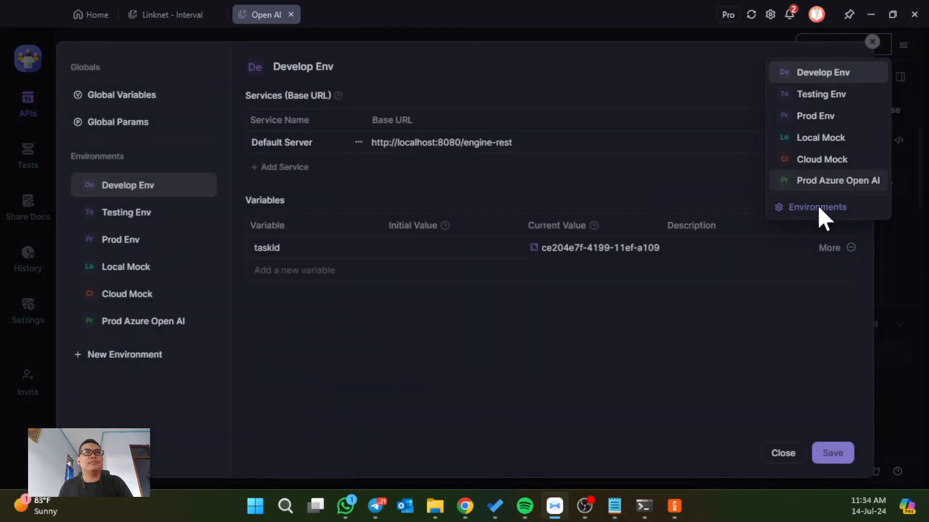
pyautogui.tripleClick(607, 249)
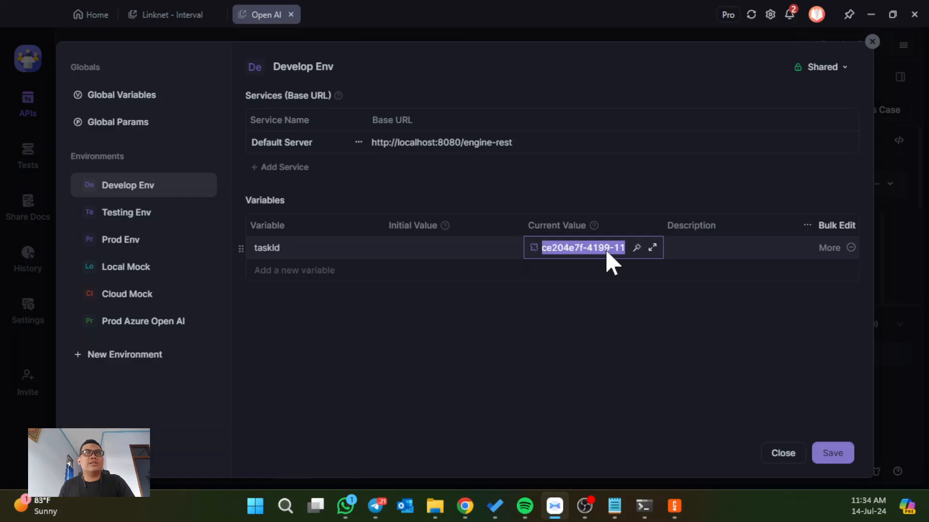
pyautogui.hotkey('alt', 'Tab')
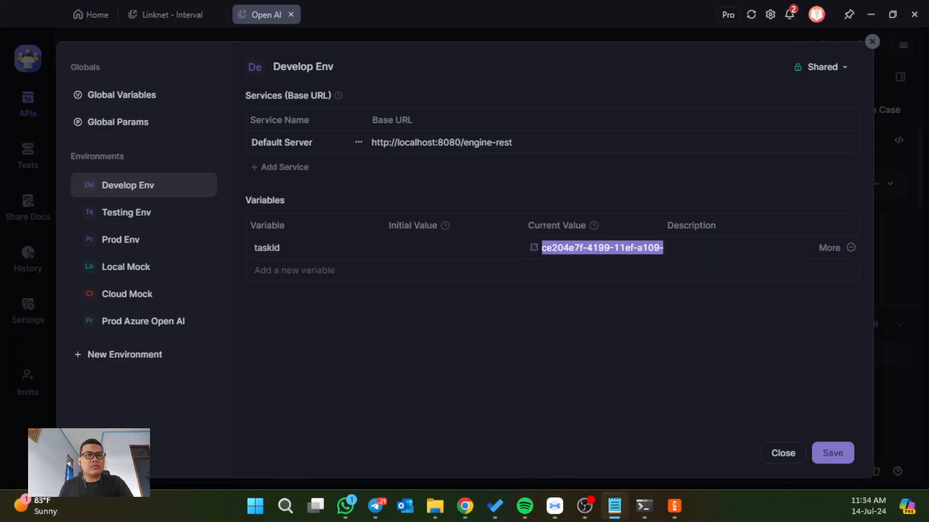
pyautogui.moveTo(867, 486); pyautogui.dragTo(927, 39)
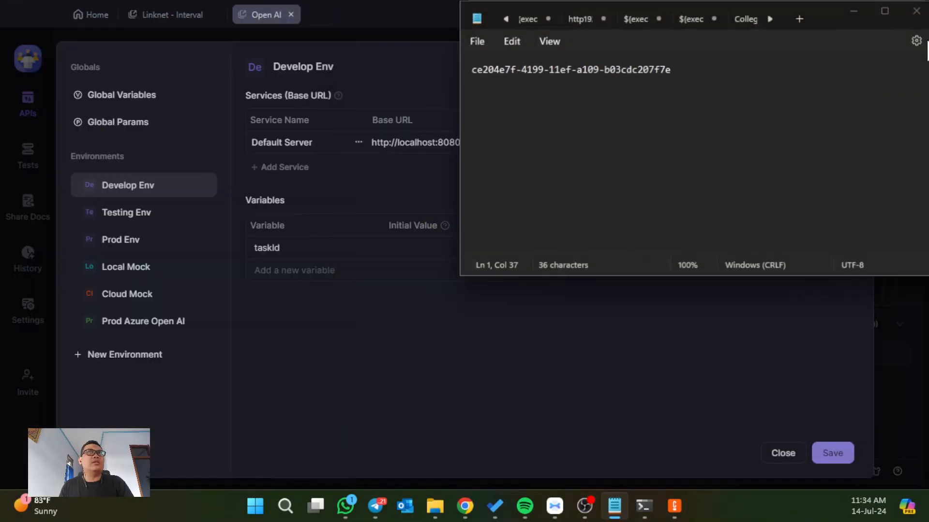
pyautogui.click(551, 68)
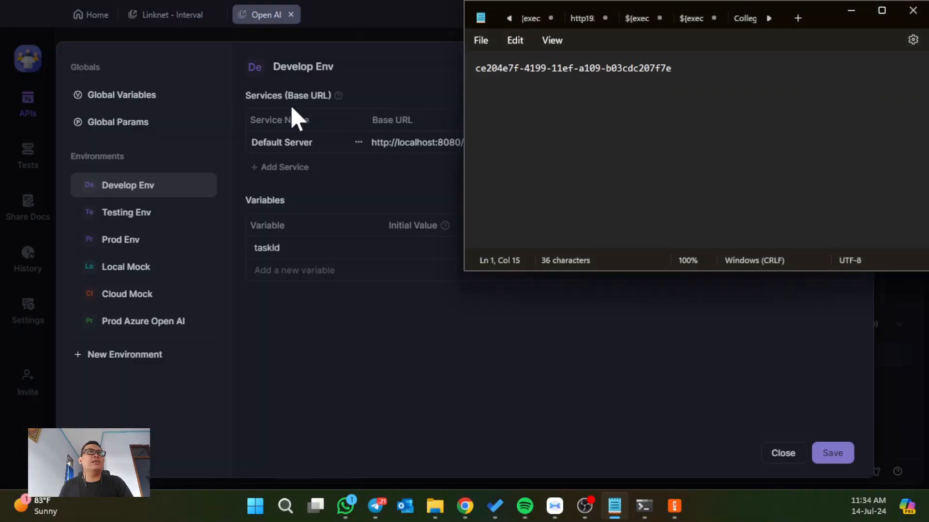
pyautogui.click(464, 394)
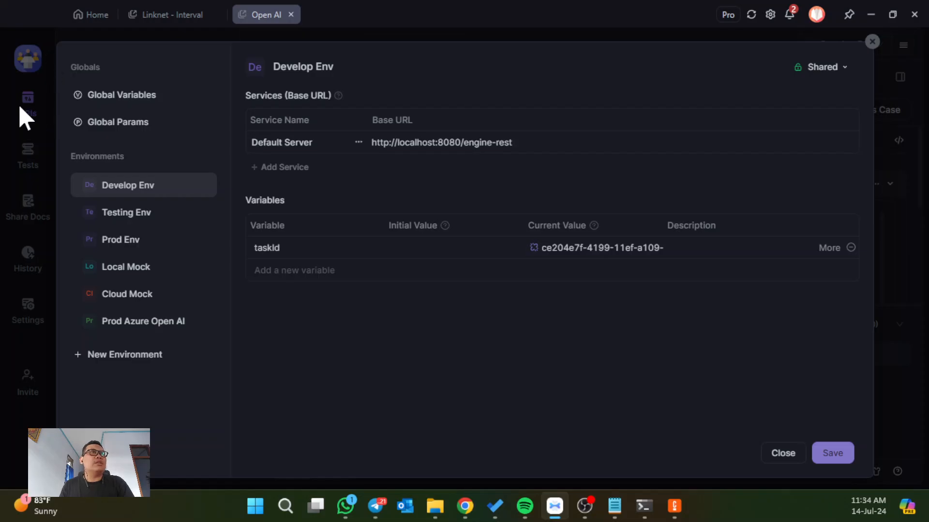
pyautogui.click(783, 453)
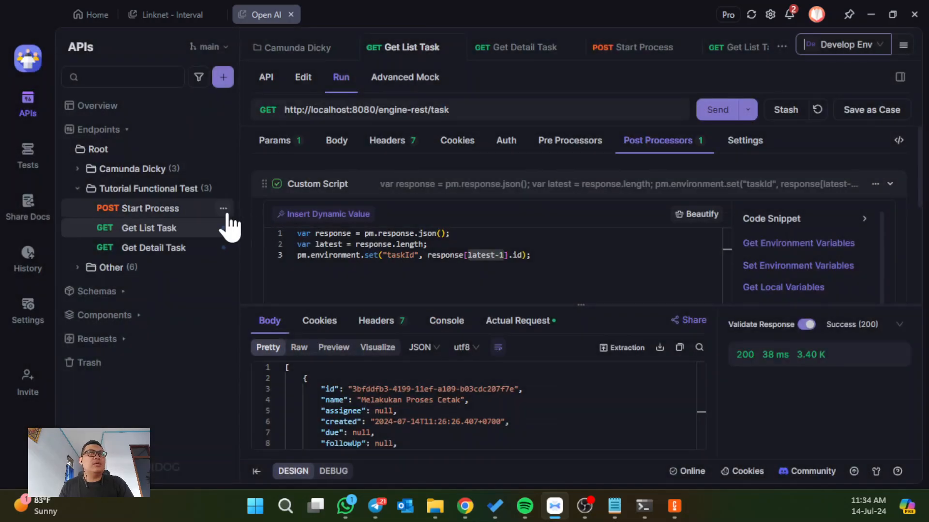
# Run the Start Process request to create another process instance, and rerun Get List Task
pyautogui.click(223, 208)
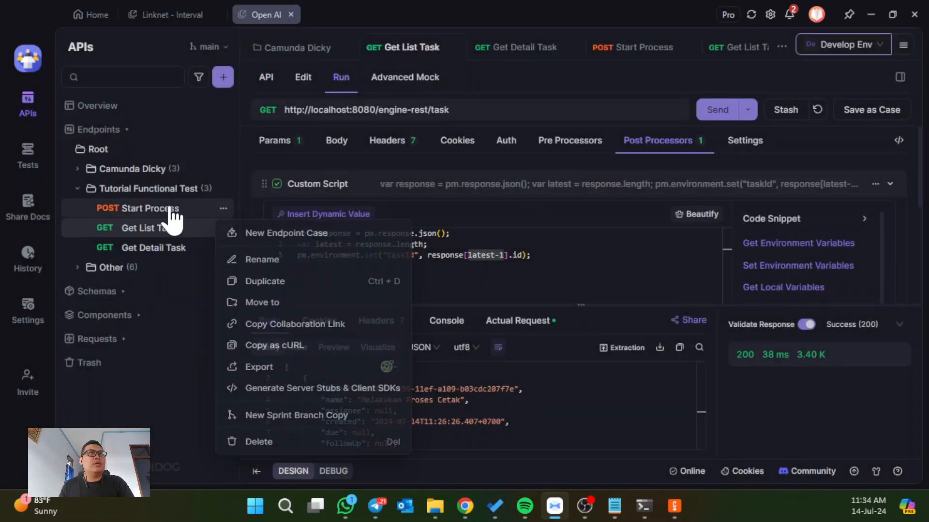
pyautogui.click(140, 209)
pyautogui.click(711, 112)
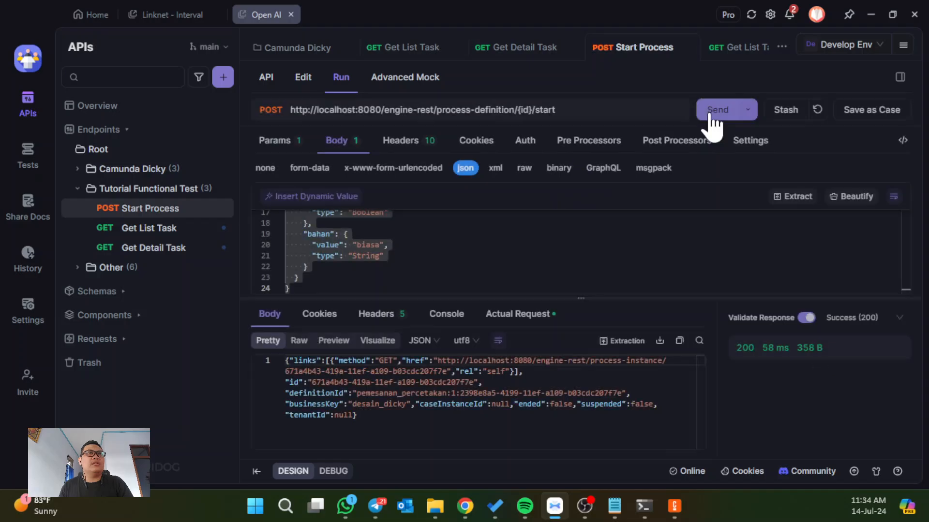
pyautogui.click(167, 232)
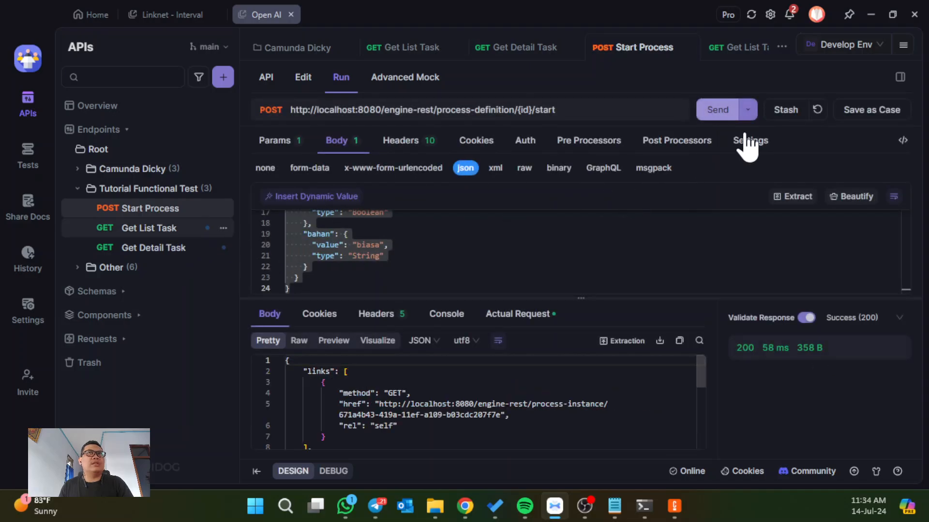
pyautogui.click(709, 112)
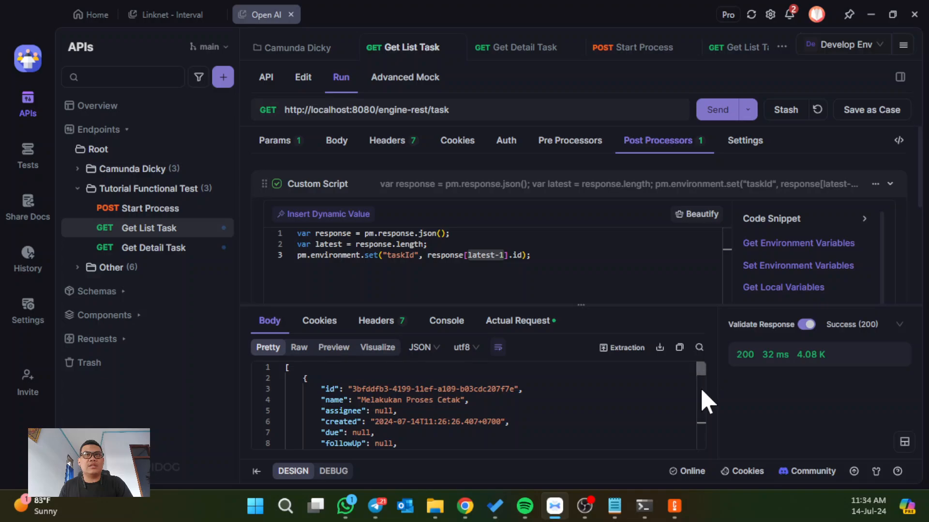
# Copy the id of the last task in the Get List Task response and paste it beneath the earlier id in Notepad
pyautogui.moveTo(702, 389); pyautogui.dragTo(702, 461)
pyautogui.scroll(5, 474, 406)
pyautogui.scroll(5, 474, 406)
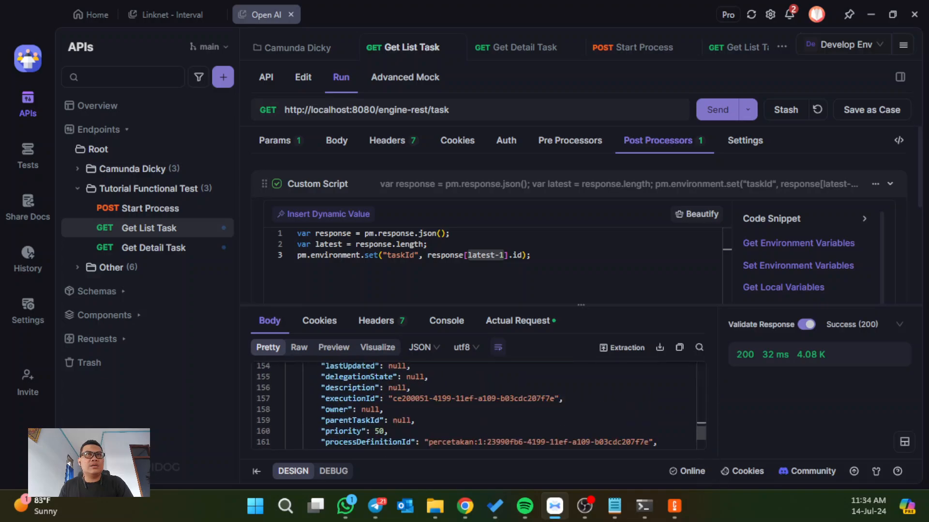
pyautogui.scroll(1, 474, 407)
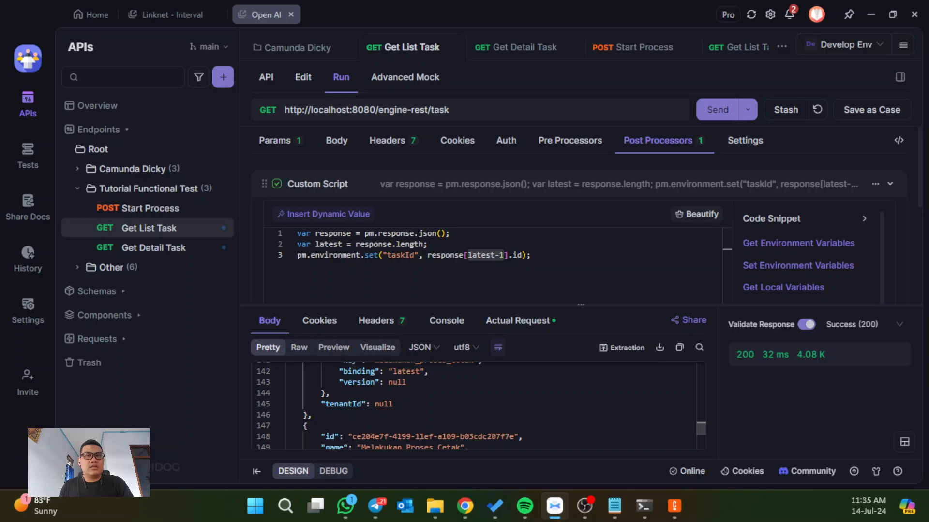
pyautogui.scroll(-1, 421, 447)
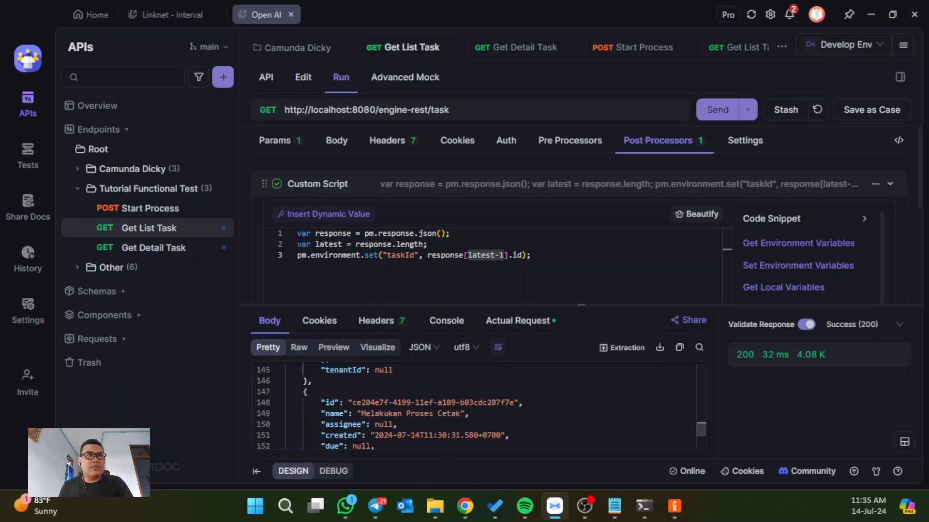
pyautogui.moveTo(352, 402); pyautogui.dragTo(514, 403)
pyautogui.hotkey('ctrl', 'c')
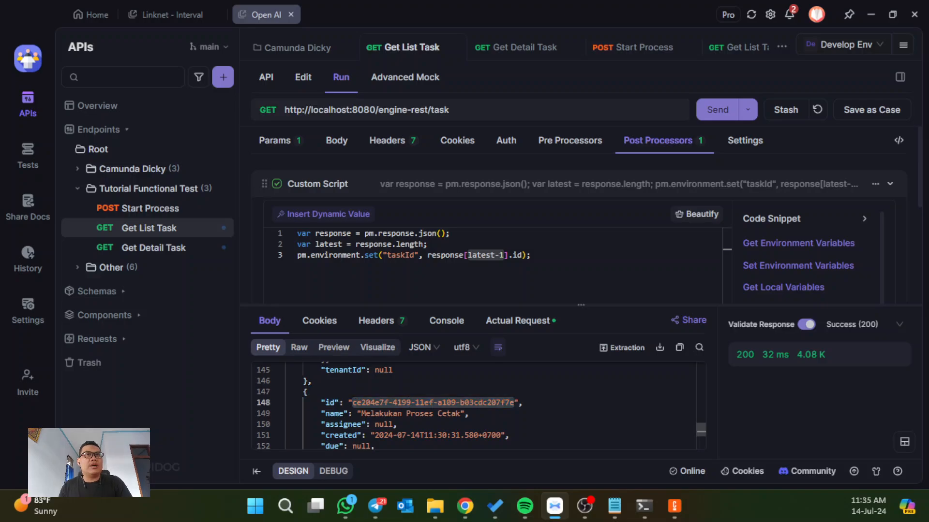
pyautogui.hotkey('alt', 'Tab')
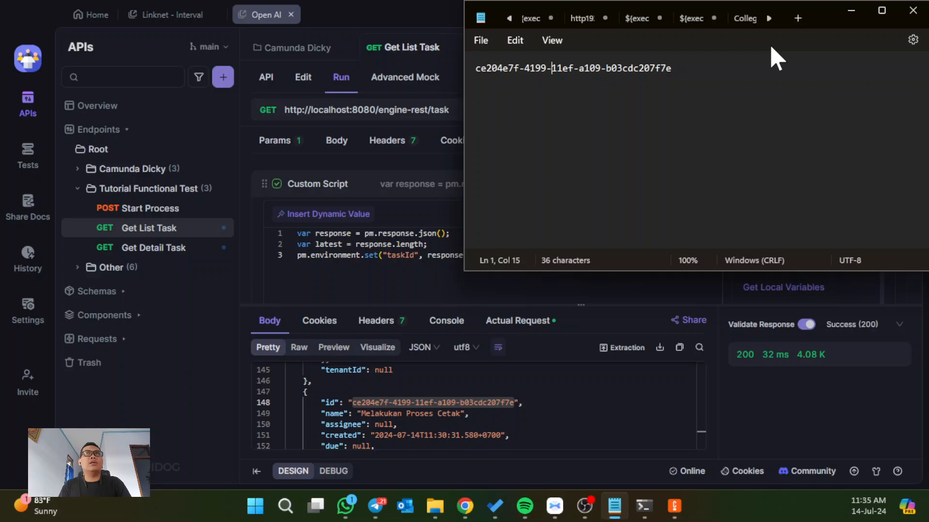
pyautogui.hotkey('ctrl', 'v')
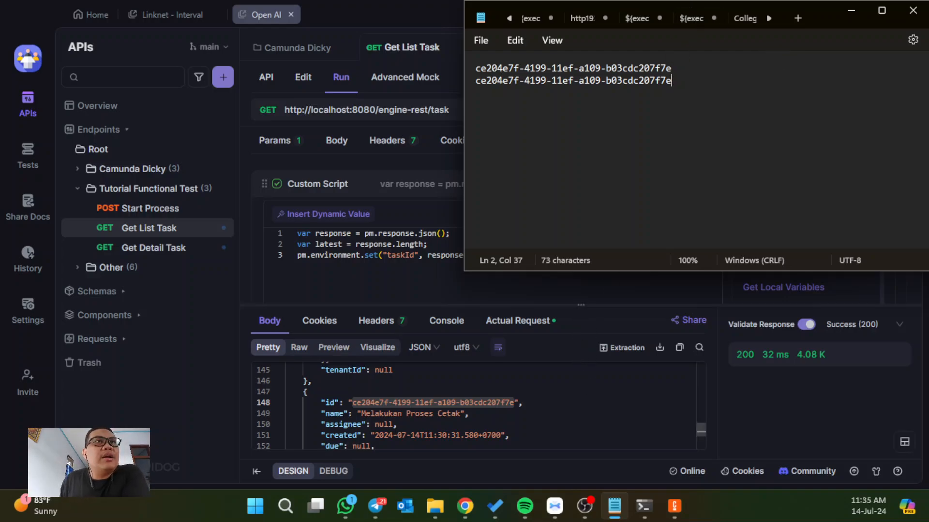
# Look through the earlier entries of the Get List Task response for the newly created task
pyautogui.scroll(4, 701, 425)
pyautogui.scroll(3, 479, 406)
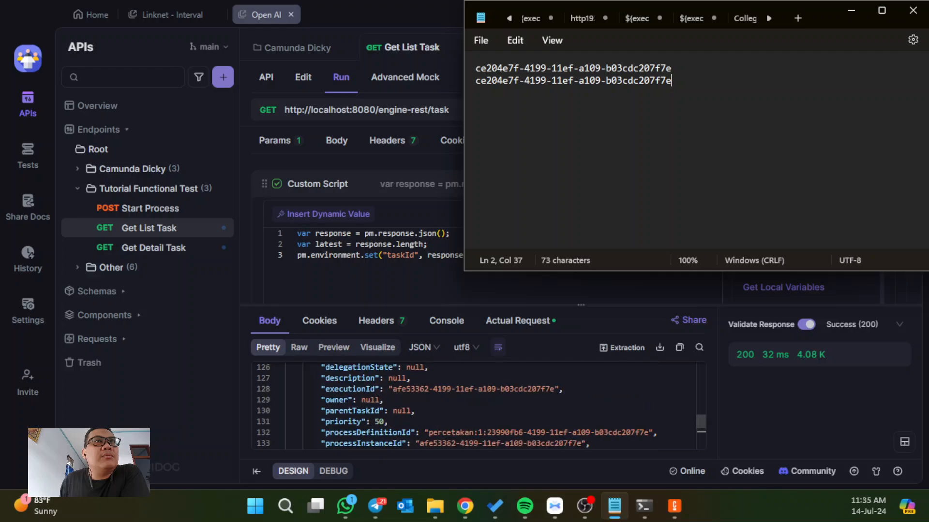
pyautogui.scroll(5, 479, 406)
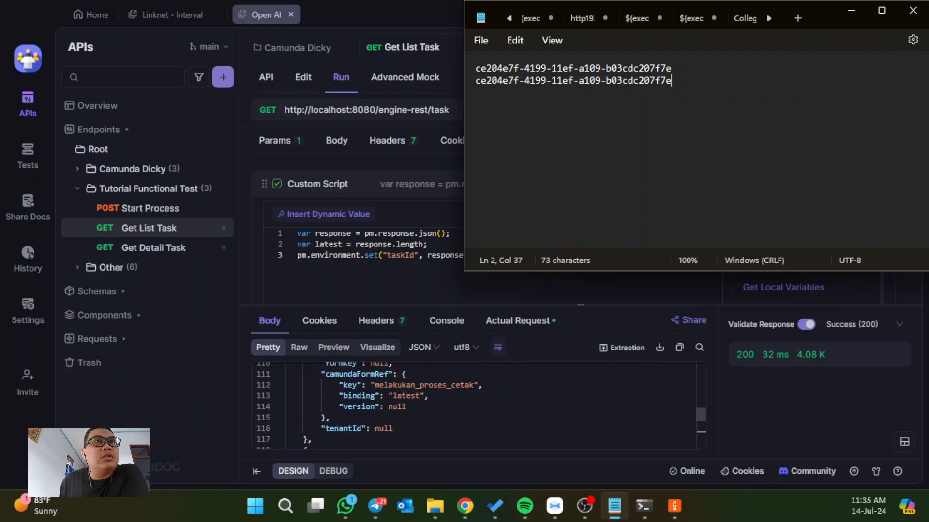
pyautogui.scroll(5, 479, 407)
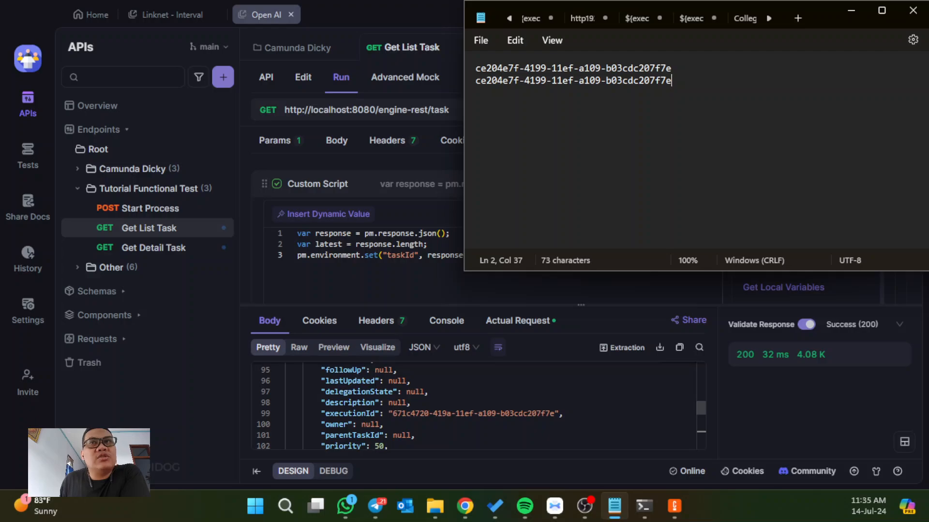
pyautogui.scroll(3, 479, 406)
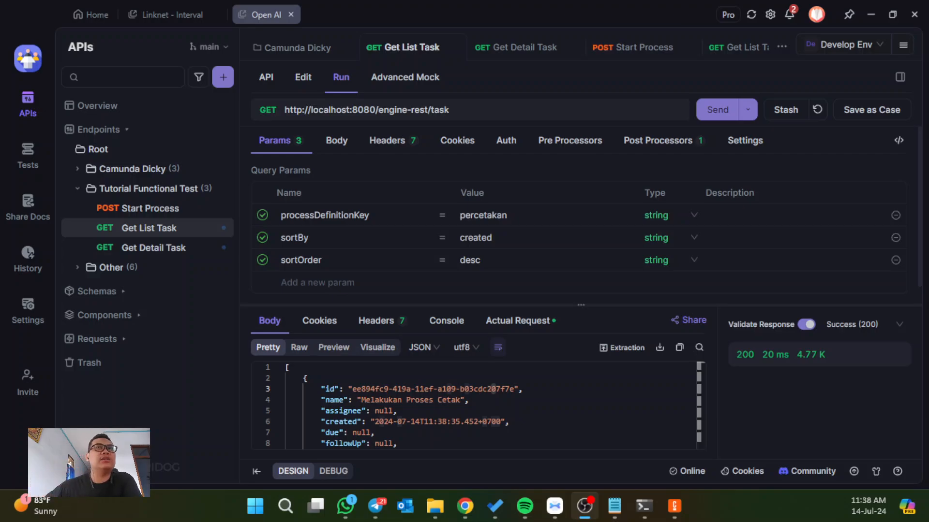
# Review the Get List Task response sorted by created in desc order, and switch to the Camunda sortBy documentation in the browser
pyautogui.scroll(-3, 474, 406)
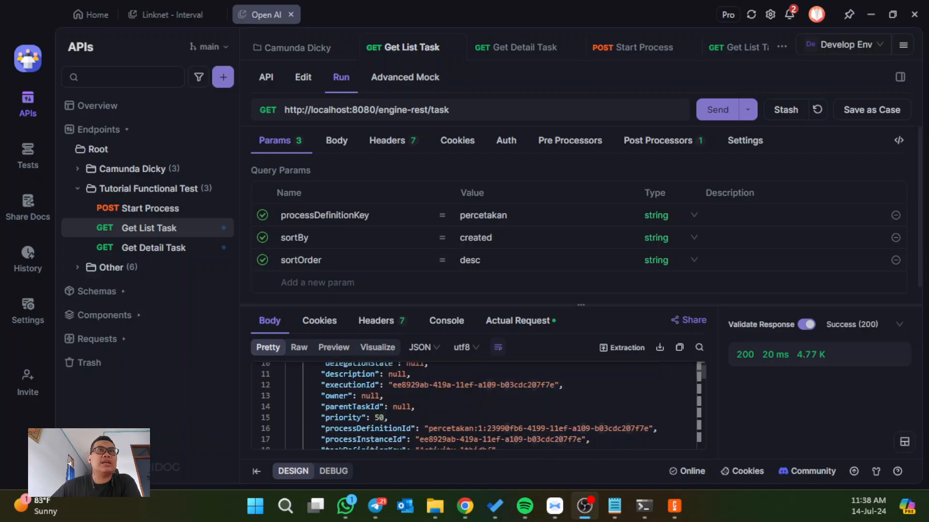
pyautogui.scroll(3, 474, 406)
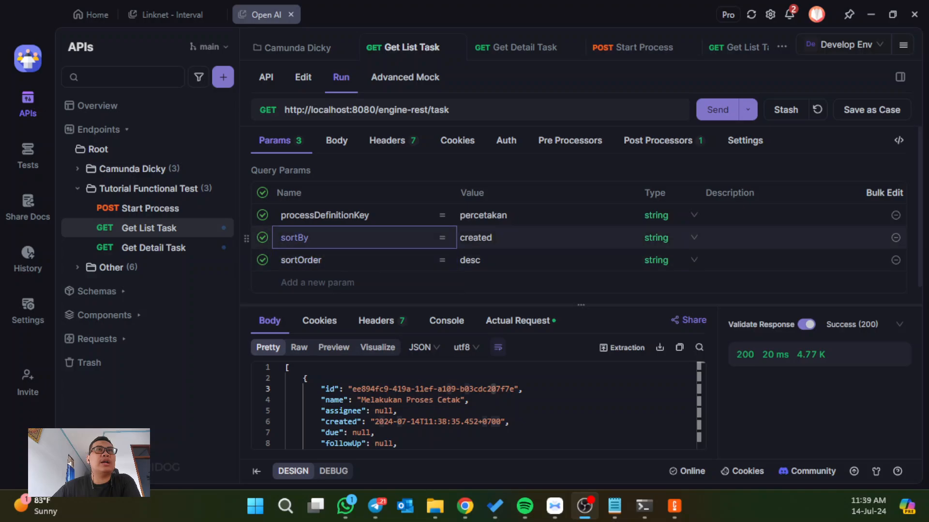
pyautogui.click(871, 15)
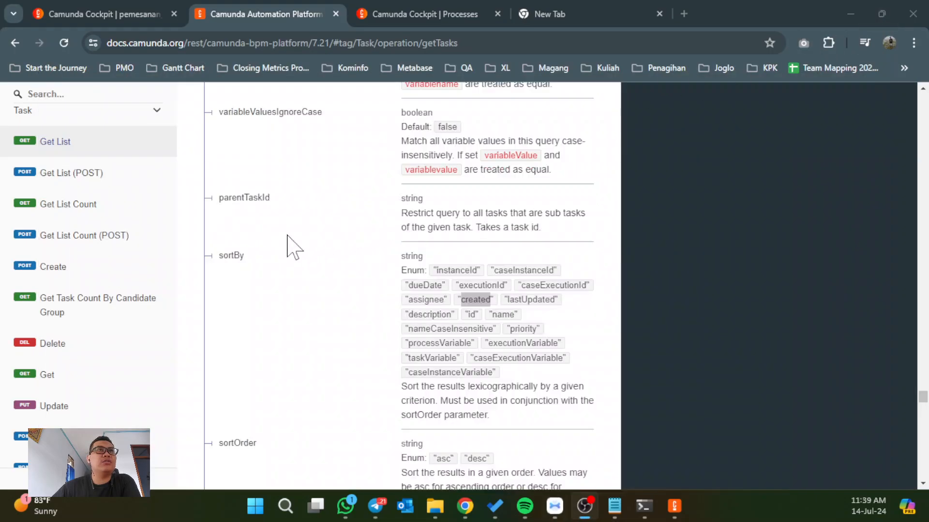
# Examine the sortBy and sortOrder parameters in the Camunda Get List documentation, and switch back to Apidog
pyautogui.moveTo(223, 256); pyautogui.dragTo(294, 266)
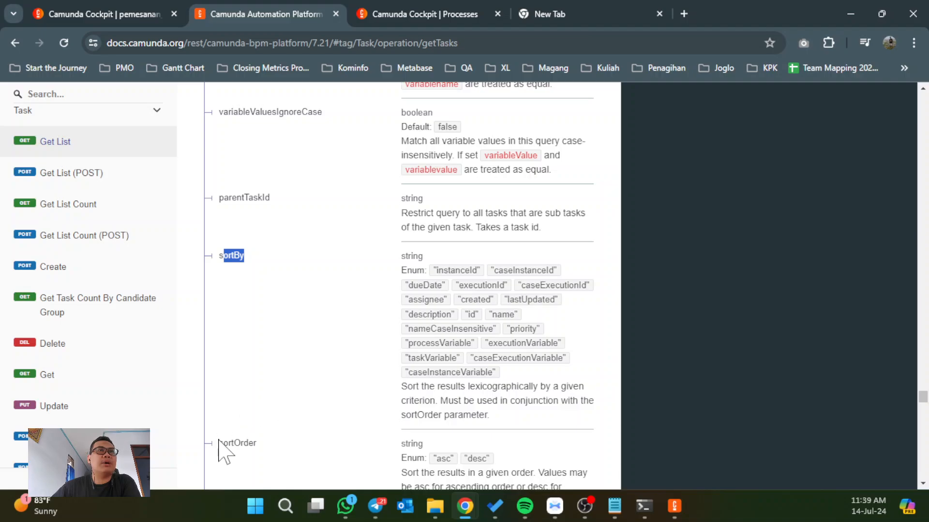
pyautogui.moveTo(218, 443); pyautogui.dragTo(259, 443)
pyautogui.hotkey('alt', 'Tab')
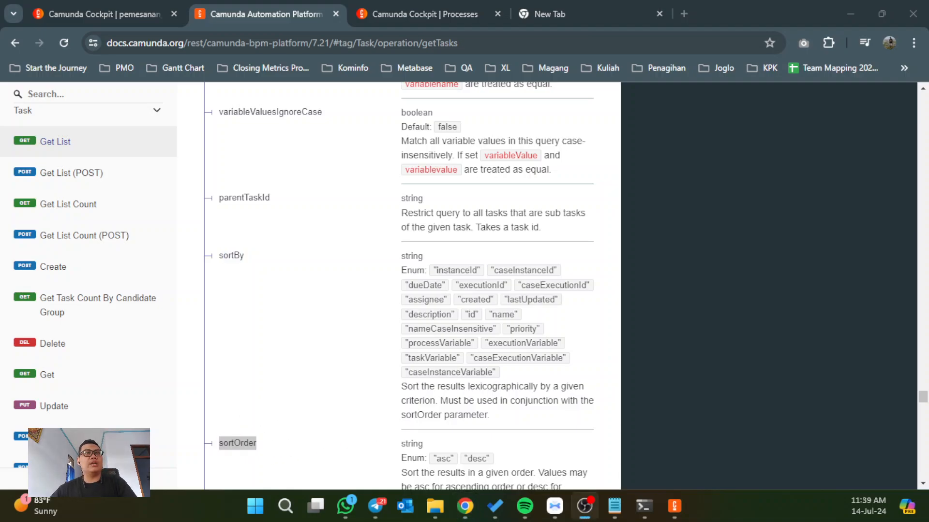
pyautogui.hotkey('alt', 'Tab')
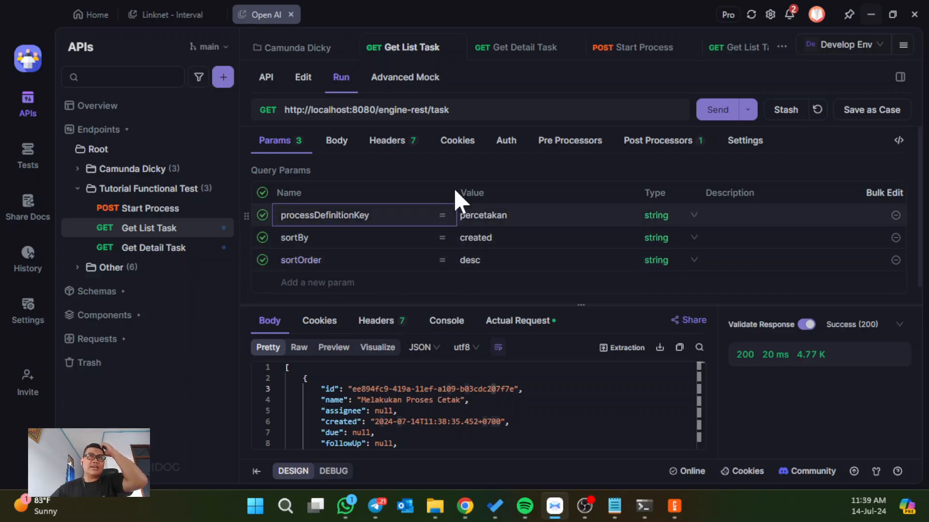
# Comment out the line declaring the latest variable in the Get List Task post-processor script
pyautogui.click(650, 145)
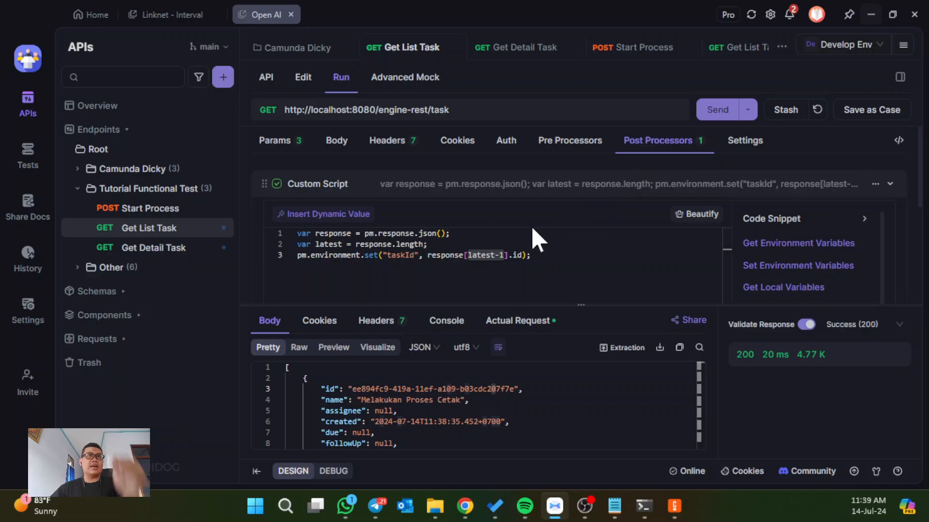
pyautogui.click(429, 245)
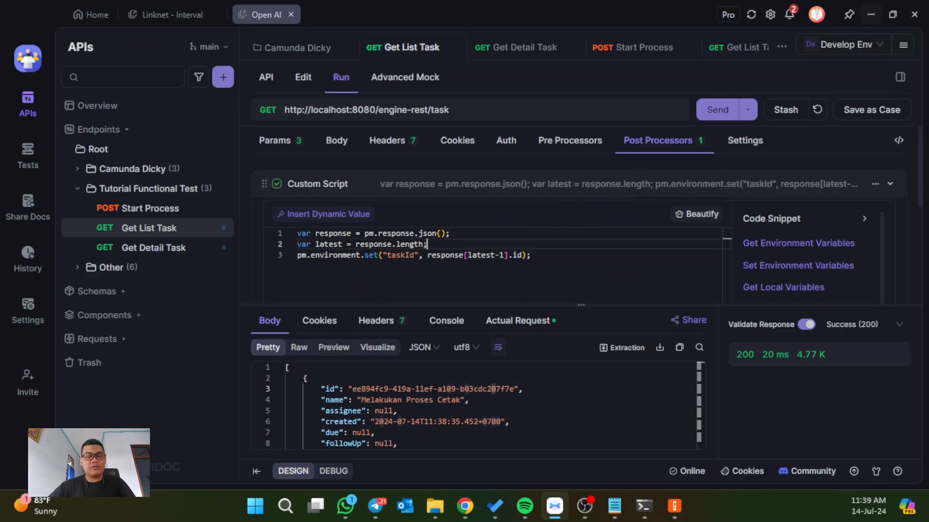
pyautogui.hotkey('ctrl', '/')
# Replace the latest-1 index with 0 in the script line that sets the taskId environment variable
pyautogui.press('Down')
pyautogui.press('Right')
pyautogui.press('Right')
pyautogui.press('Right')
pyautogui.press('Right')
pyautogui.press('Right')
pyautogui.press('Right')
pyautogui.press('Right')
pyautogui.press('Right')
pyautogui.press('Right')
pyautogui.press('Right')
pyautogui.press('Right')
pyautogui.press('Right')
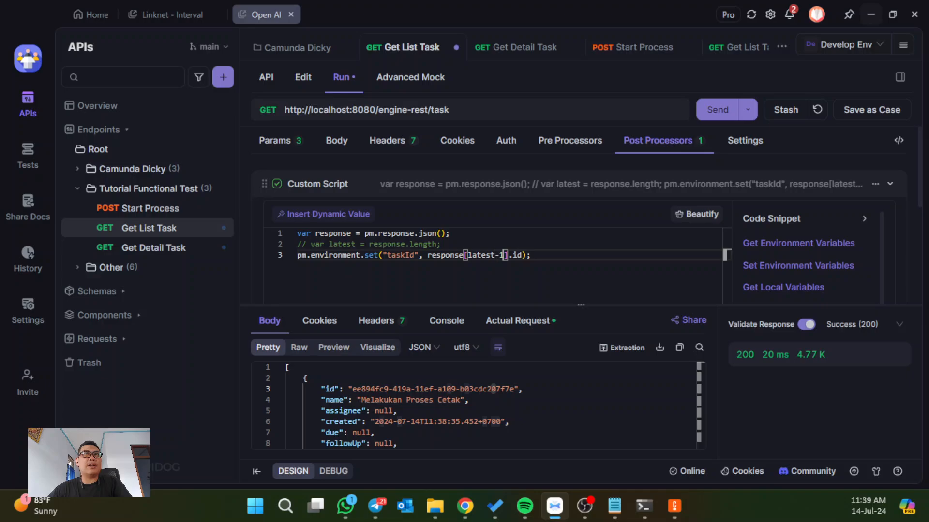
pyautogui.hotkey('ctrl', 'BackSpace')
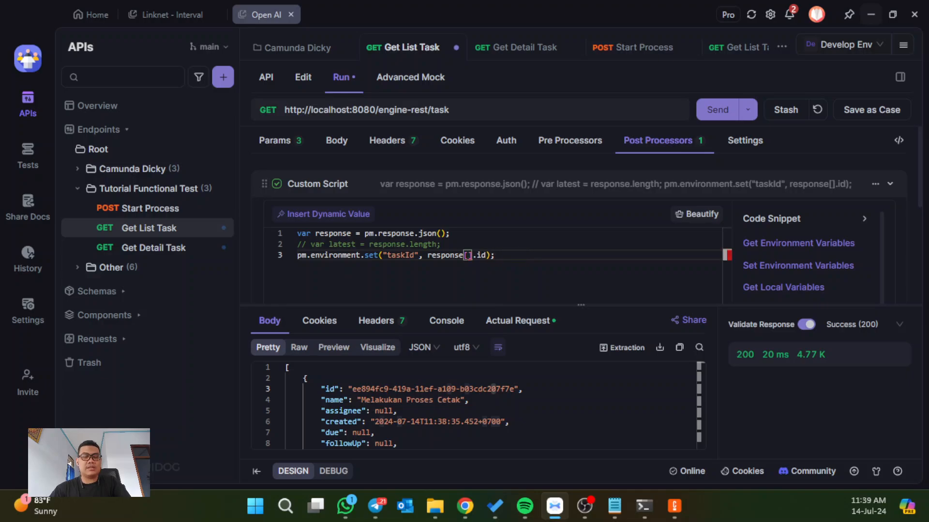
pyautogui.write('0')
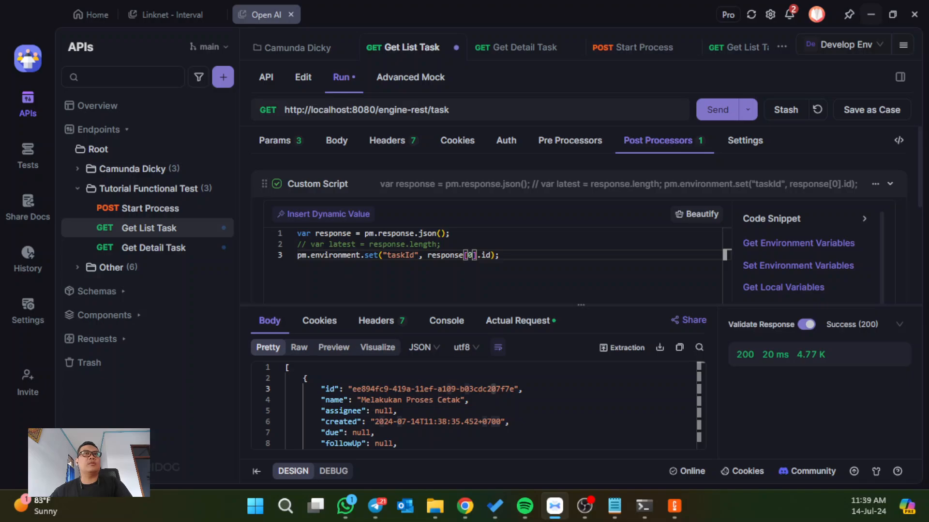
# Copy the current taskId value from Get Detail Task's id path parameter and replace the Notepad text with it
pyautogui.click(167, 248)
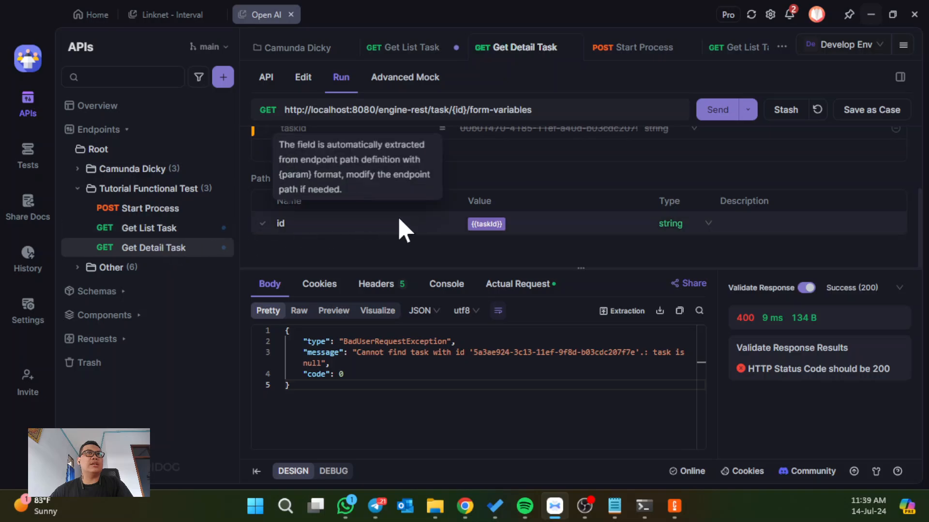
pyautogui.moveTo(489, 230)
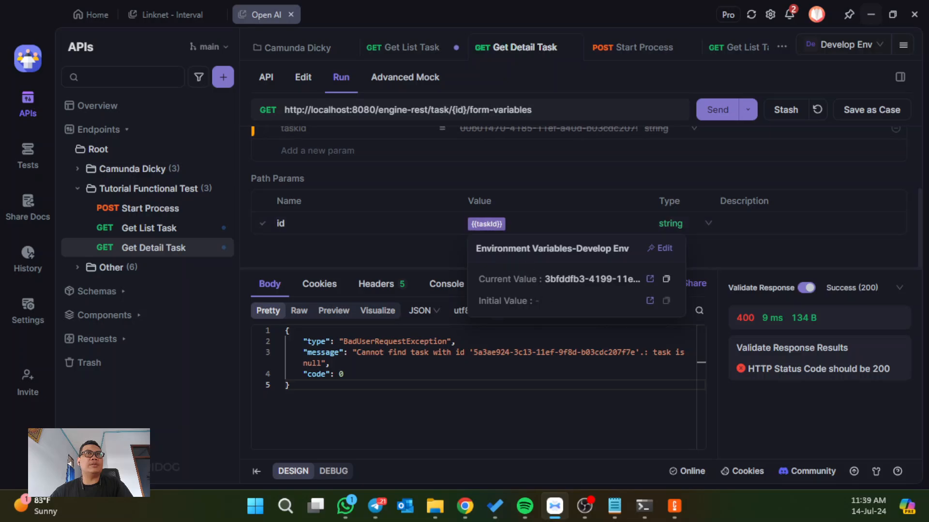
pyautogui.click(665, 280)
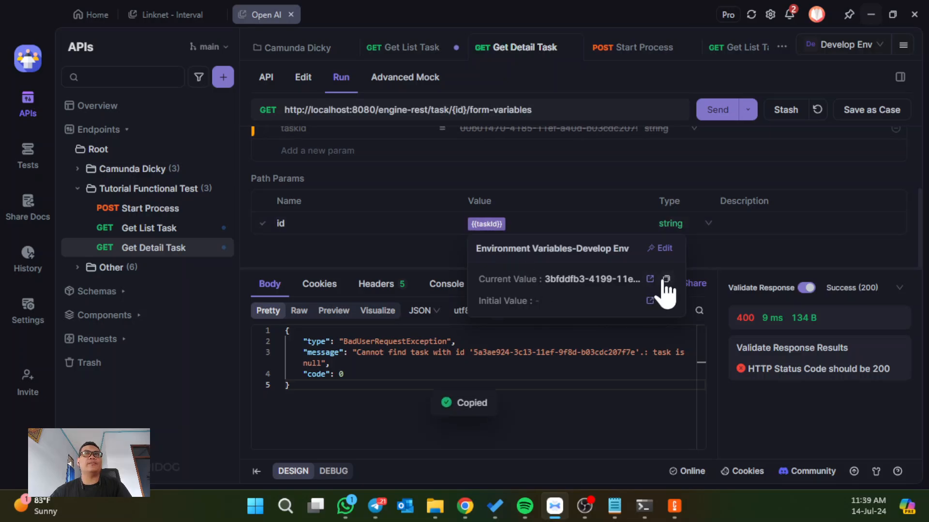
pyautogui.click(665, 280)
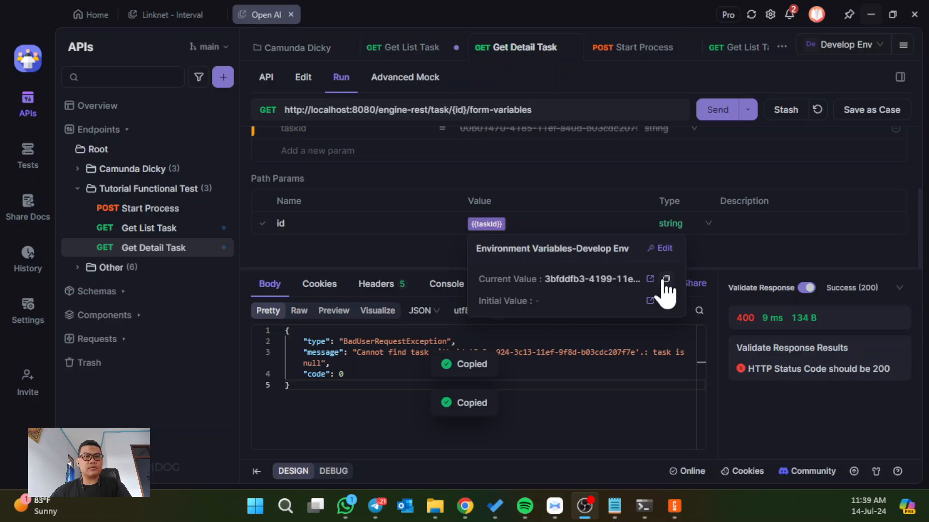
pyautogui.hotkey('alt', 'Tab')
pyautogui.hotkey('ctrl', 'a')
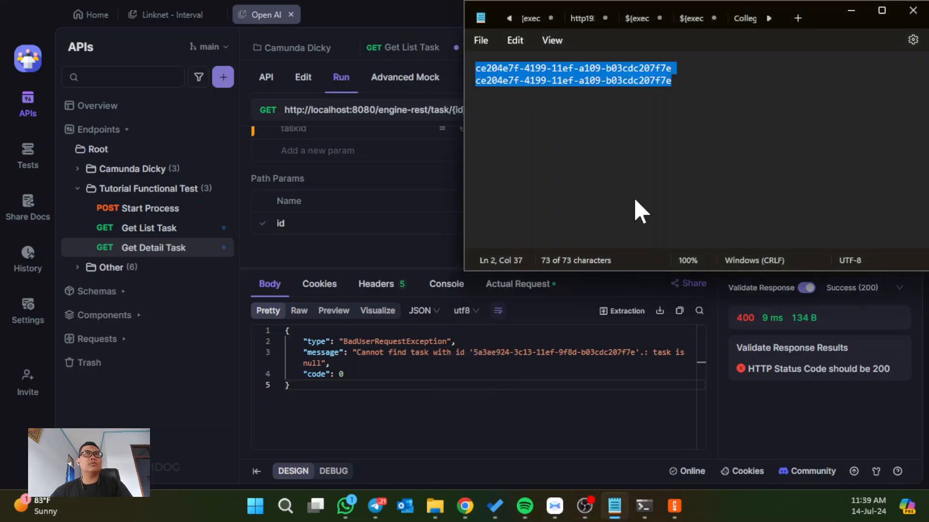
pyautogui.hotkey('ctrl', 'v')
pyautogui.click(401, 217)
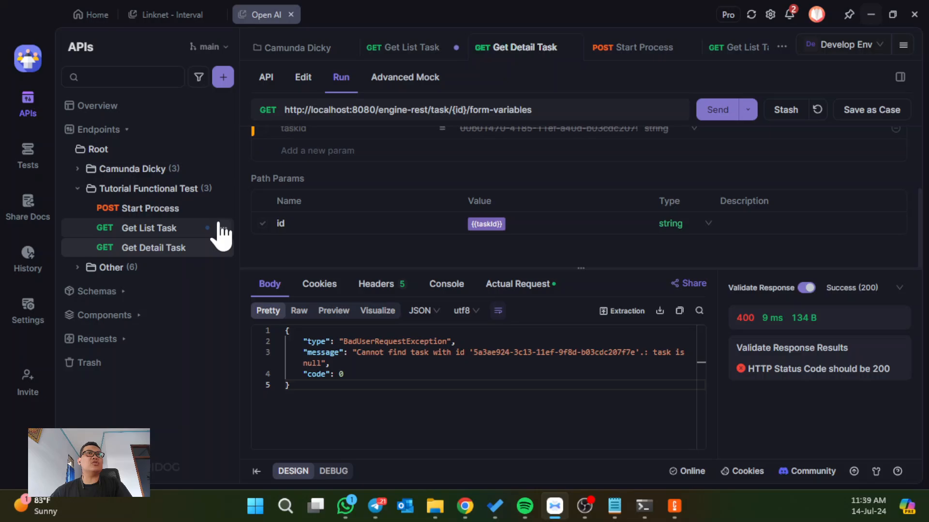
# Run the Start Process request to create a new process instance, and rerun Get List Task with the modified script
pyautogui.click(173, 213)
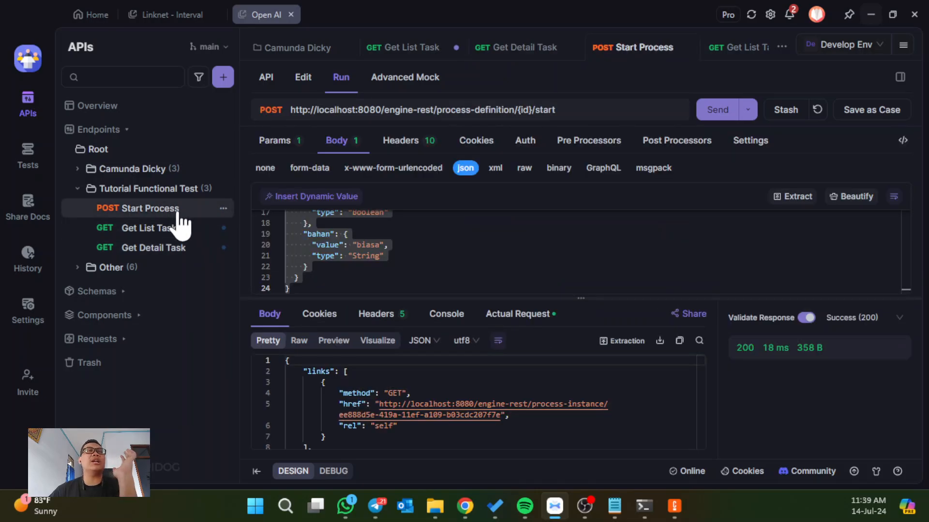
pyautogui.click(343, 244)
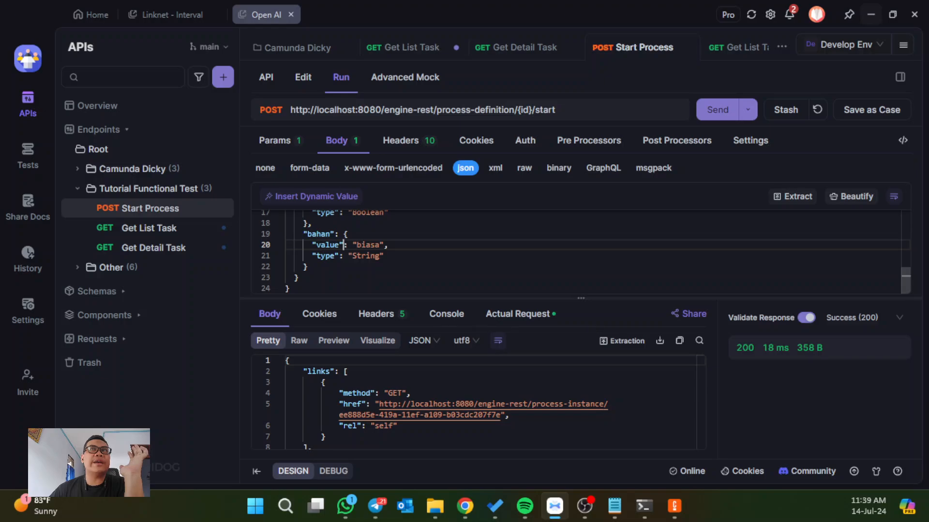
pyautogui.click(702, 114)
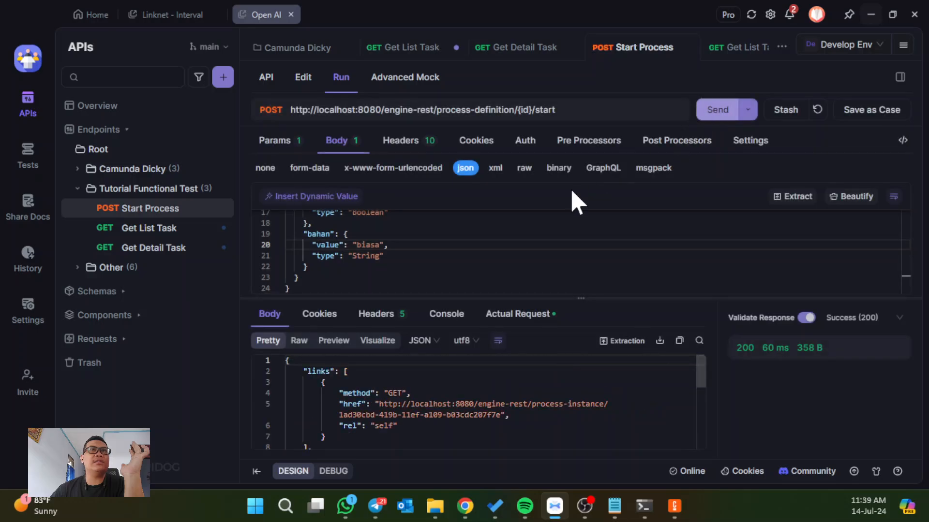
pyautogui.click(148, 231)
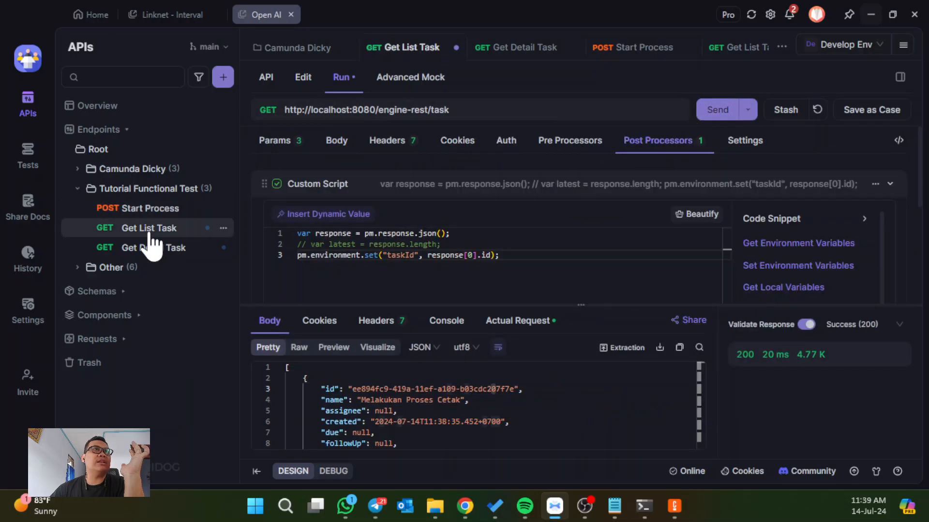
pyautogui.click(718, 113)
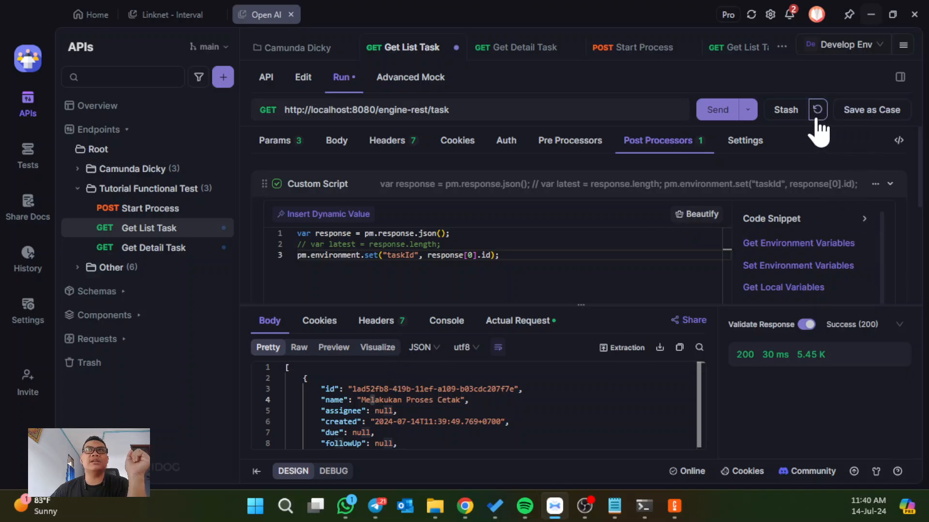
# Check the current value of taskId in the Develop Env environment variables, and close the environment settings
pyautogui.click(842, 44)
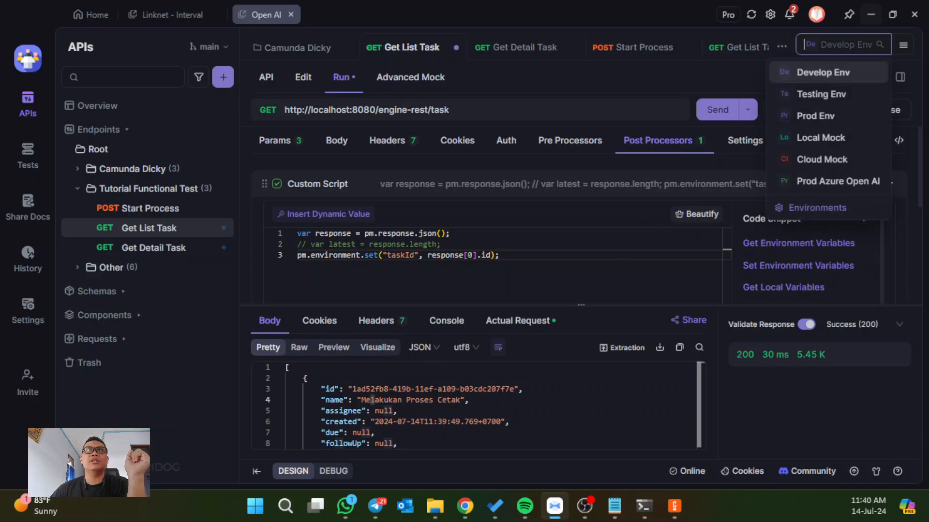
pyautogui.click(809, 209)
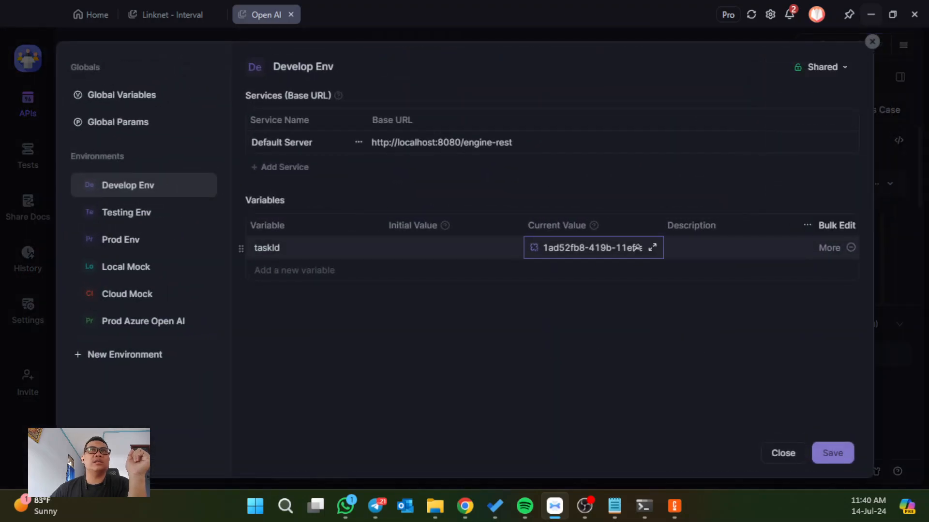
pyautogui.click(784, 455)
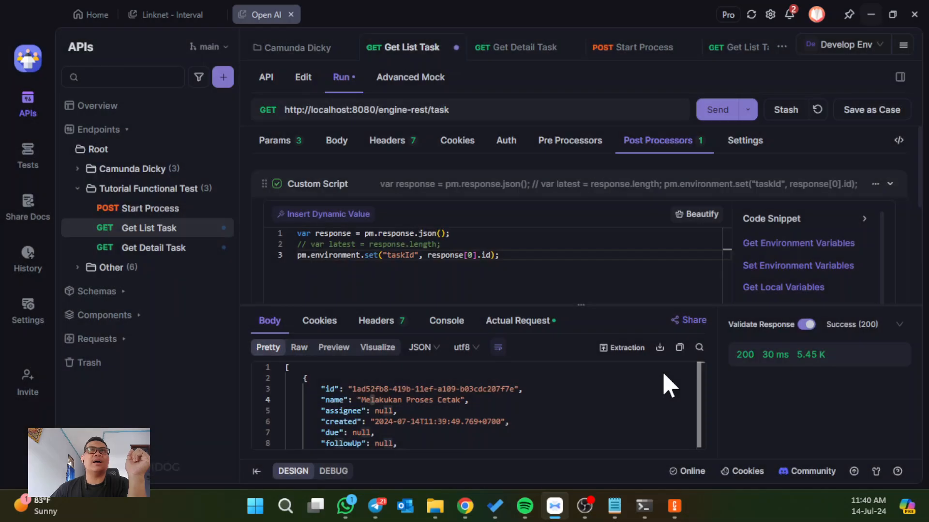
# Compare the taskId value used by Get Detail Task's id path parameter with the earlier id in Notepad
pyautogui.click(166, 256)
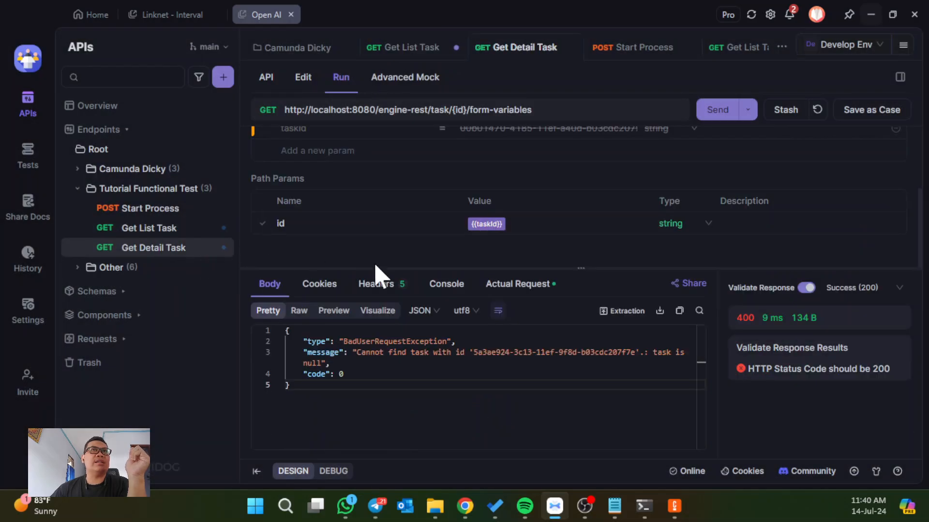
pyautogui.moveTo(493, 227)
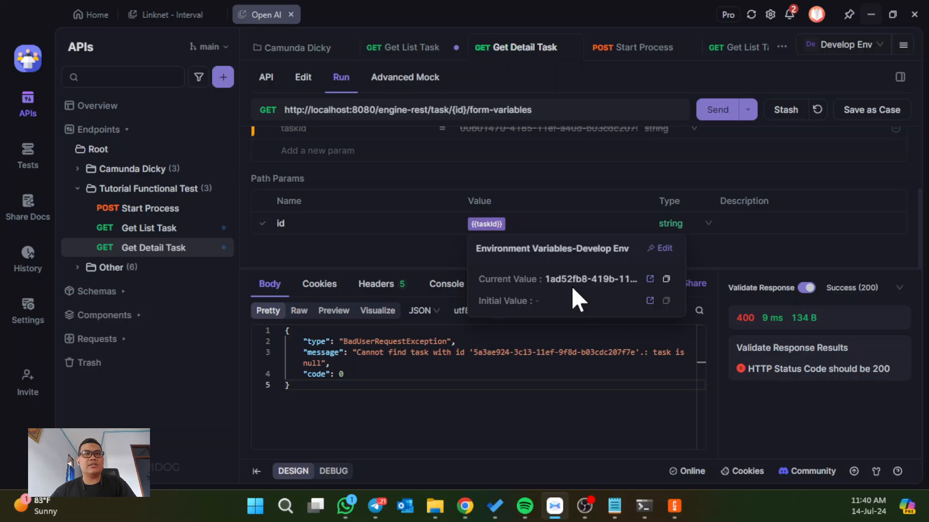
pyautogui.hotkey('alt', 'Tab')
pyautogui.click(342, 235)
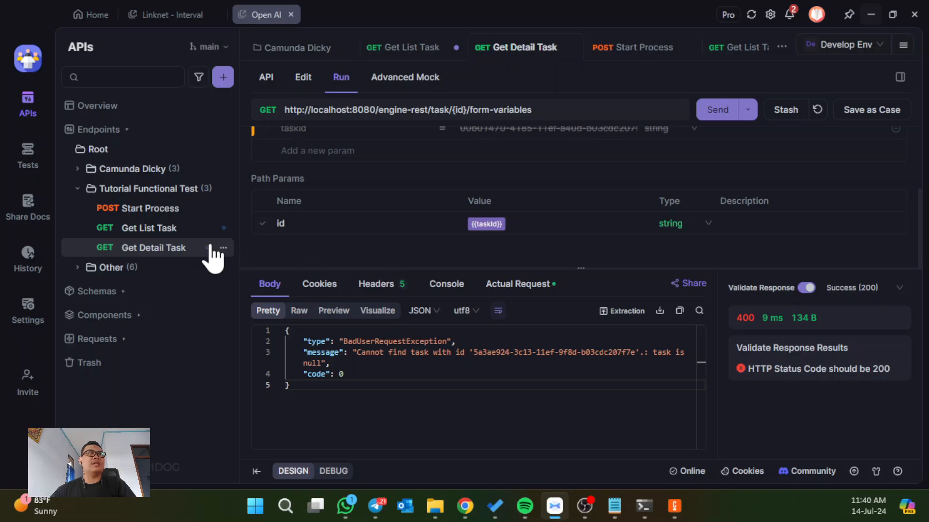
# Open the query parameters of the Get List Task step in the Tutorial Functional Test scenario
pyautogui.click(129, 232)
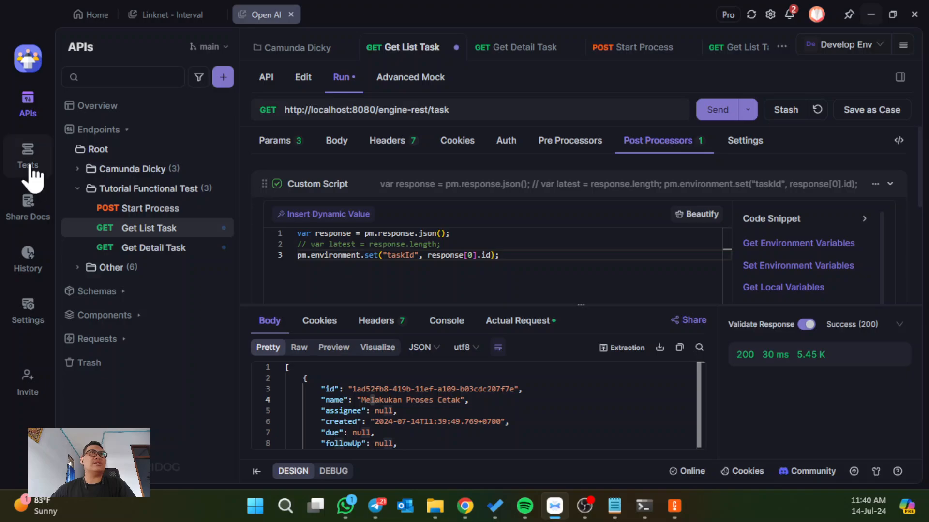
pyautogui.click(29, 160)
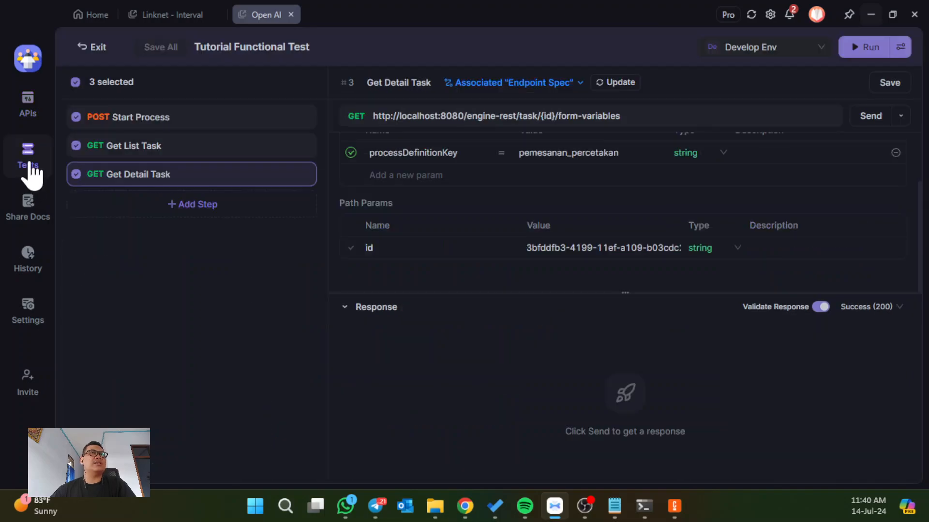
pyautogui.click(136, 154)
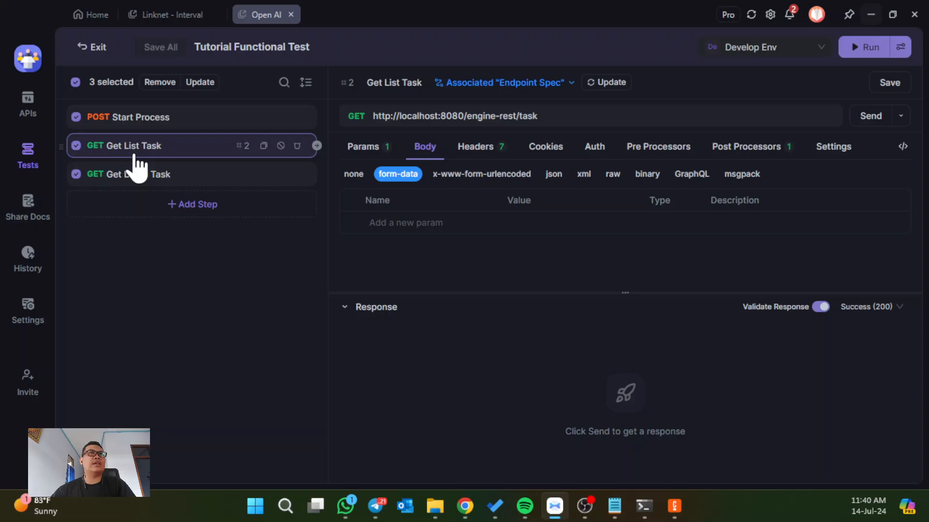
pyautogui.click(374, 148)
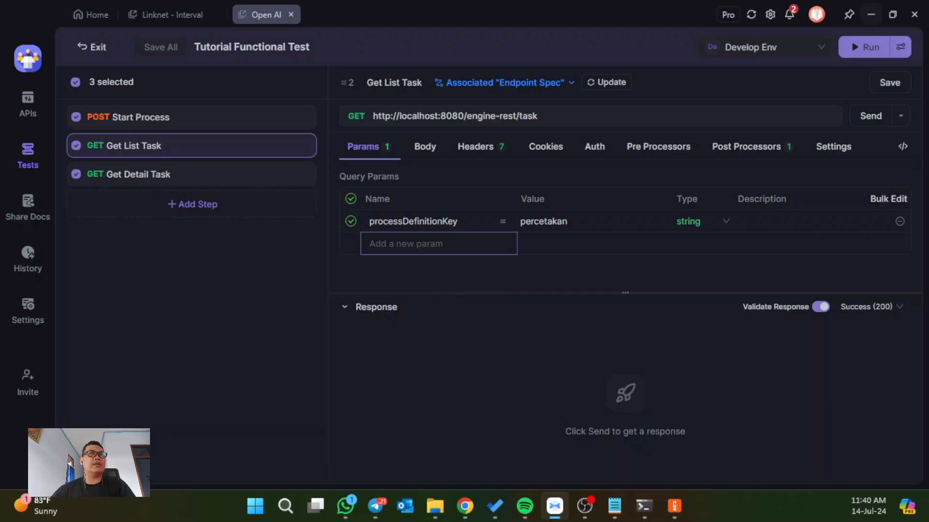
# Check the sorting parameters in the Camunda docs and add a sortBy query parameter with value created to Get List Task
pyautogui.click(411, 244)
pyautogui.hotkey('alt', 'Tab')
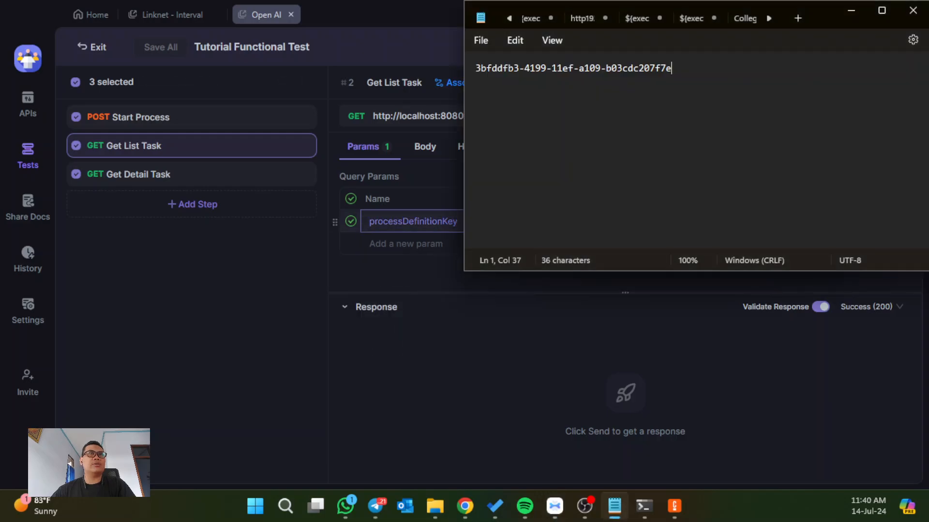
pyautogui.hotkey('alt', 'Tab')
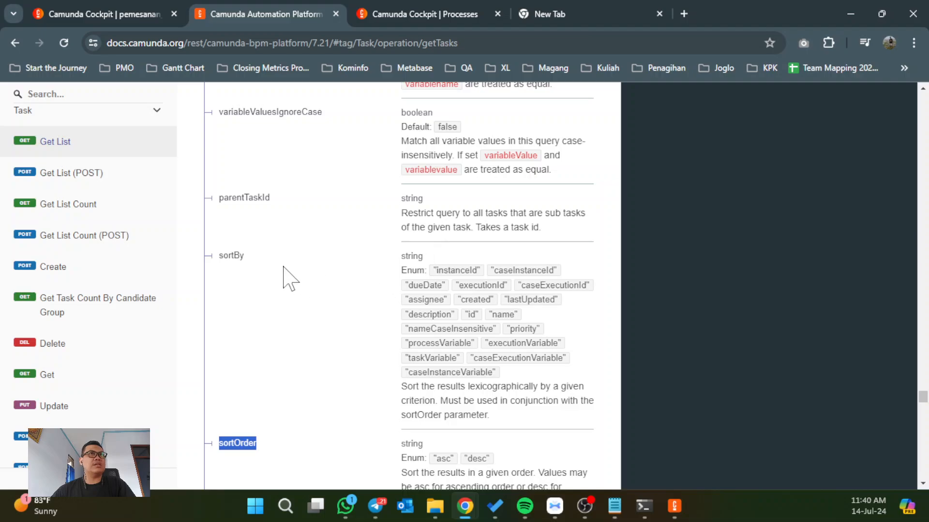
pyautogui.hotkey('alt', 'Tab')
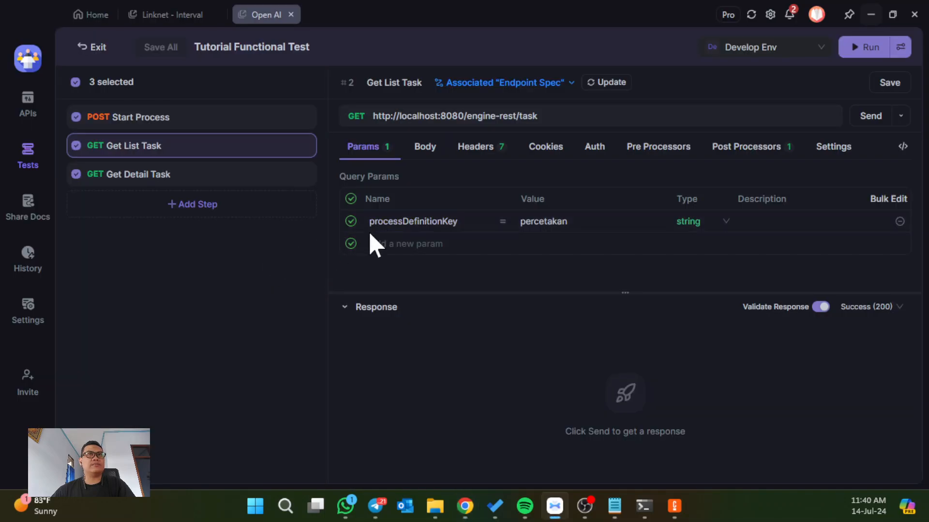
pyautogui.click(369, 244)
pyautogui.write('so')
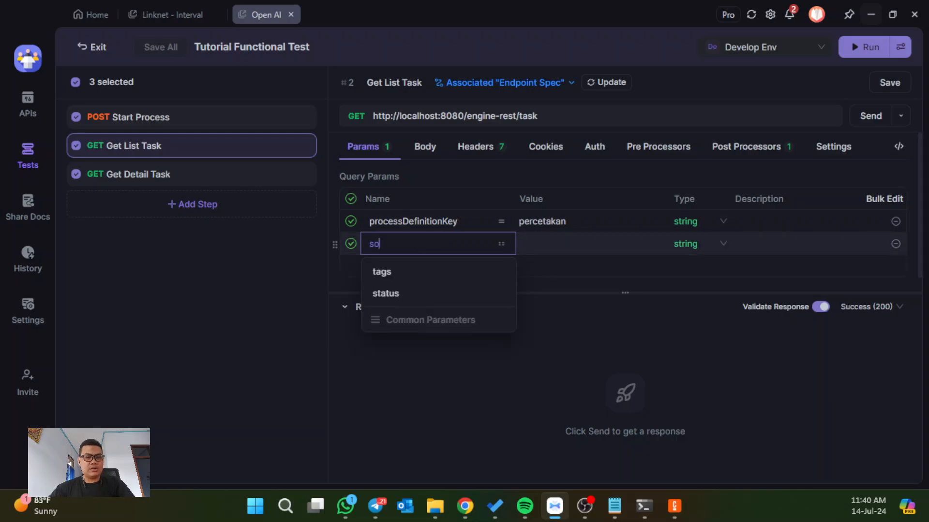
pyautogui.write('rtBy')
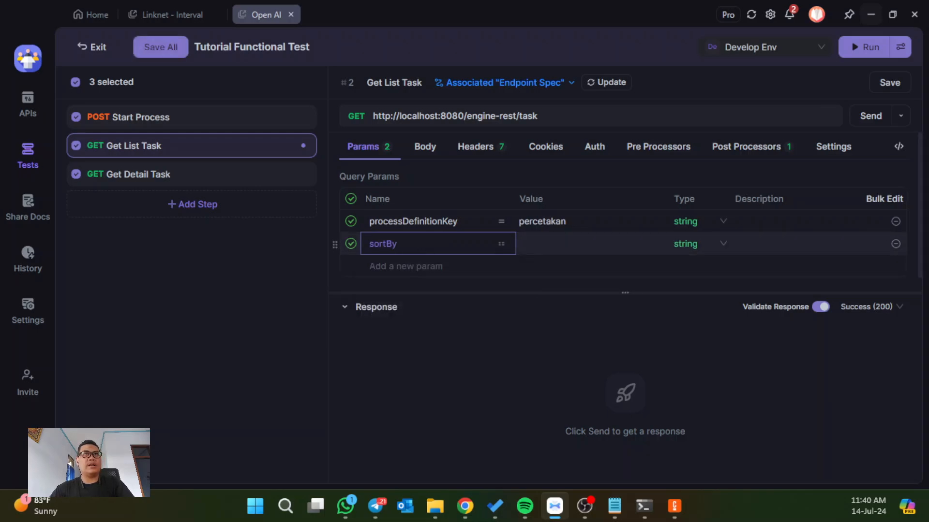
pyautogui.click(556, 244)
pyautogui.write('cre')
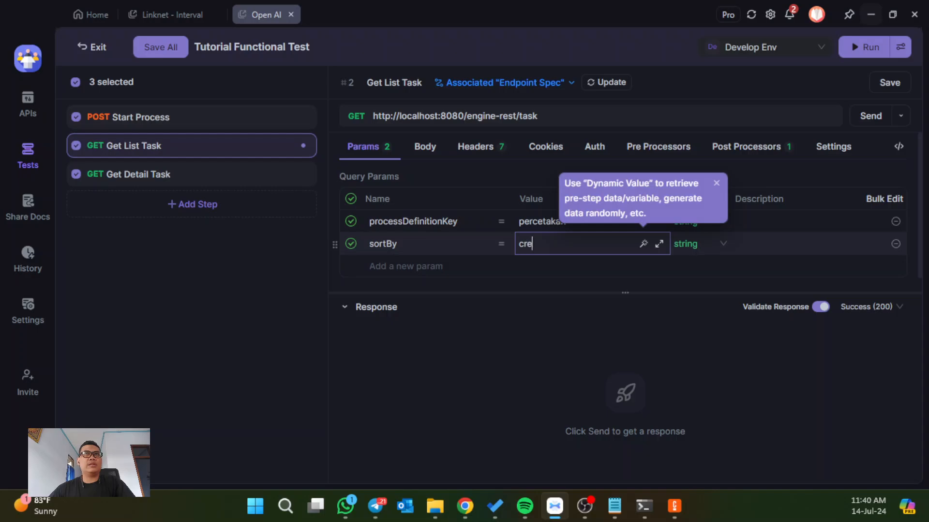
pyautogui.write('ated')
# Add a sortOrder query parameter with value desc to Get List Task and save the step
pyautogui.click(406, 266)
pyautogui.hotkey('alt', 'Tab')
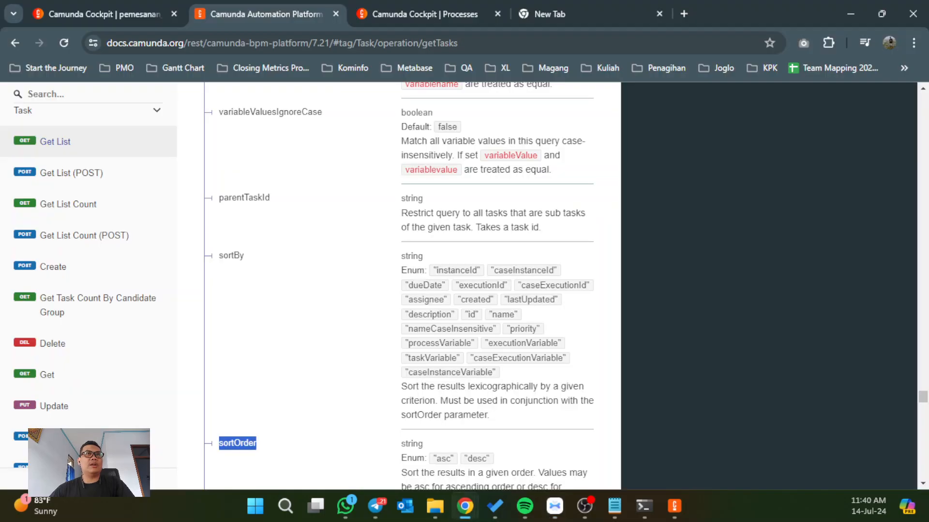
pyautogui.hotkey('alt', 'Tab')
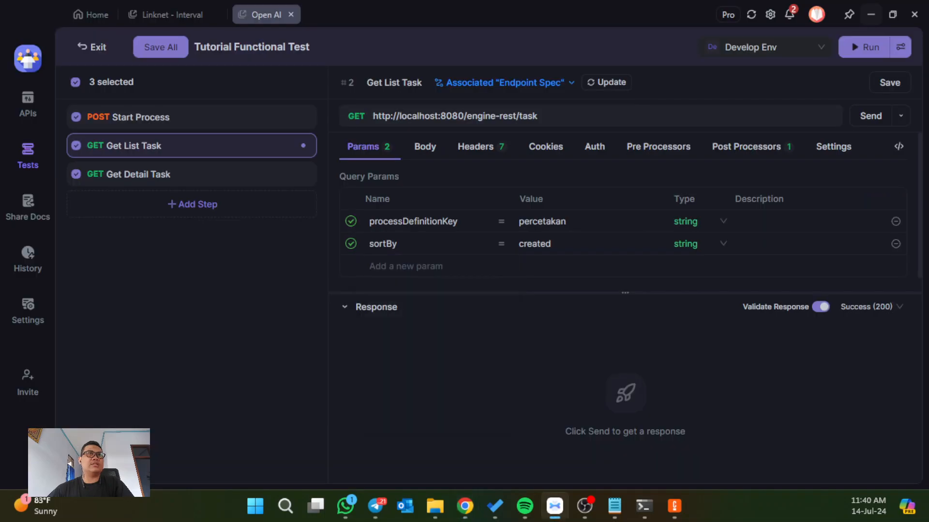
pyautogui.click(406, 267)
pyautogui.write('sor')
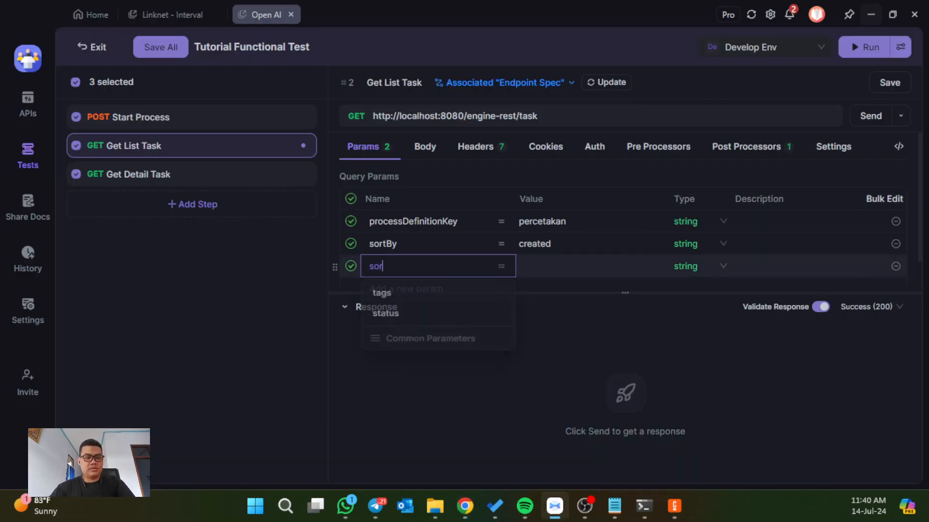
pyautogui.write('tOrder')
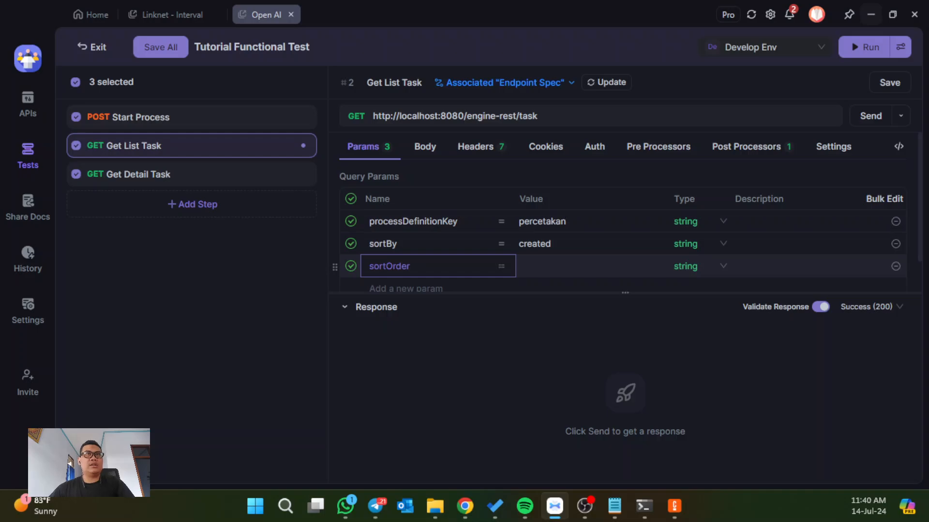
pyautogui.click(552, 267)
pyautogui.write('D')
pyautogui.press('BackSpace')
pyautogui.write('desc')
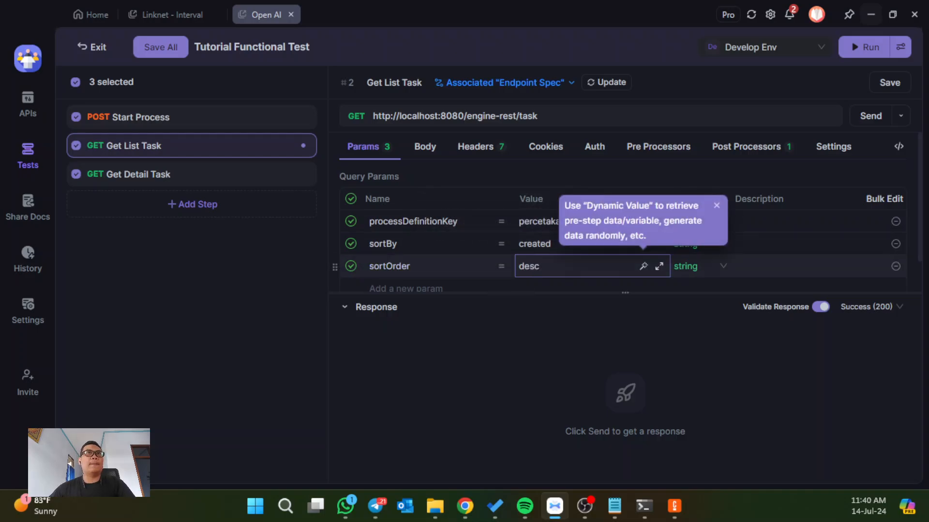
pyautogui.hotkey('ctrl', 's')
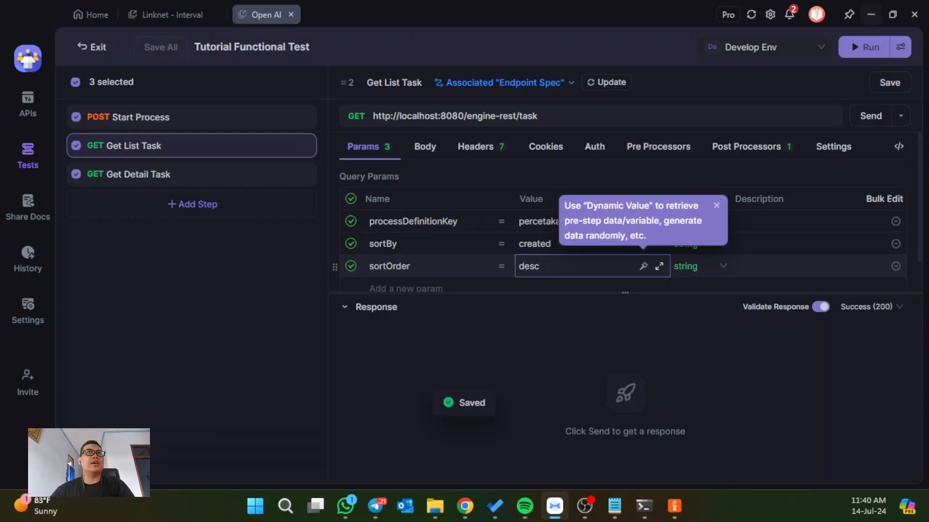
# In Get List Task's post-processor script, comment out the latest variable line, set taskId from response[0].id, and save
pyautogui.click(760, 154)
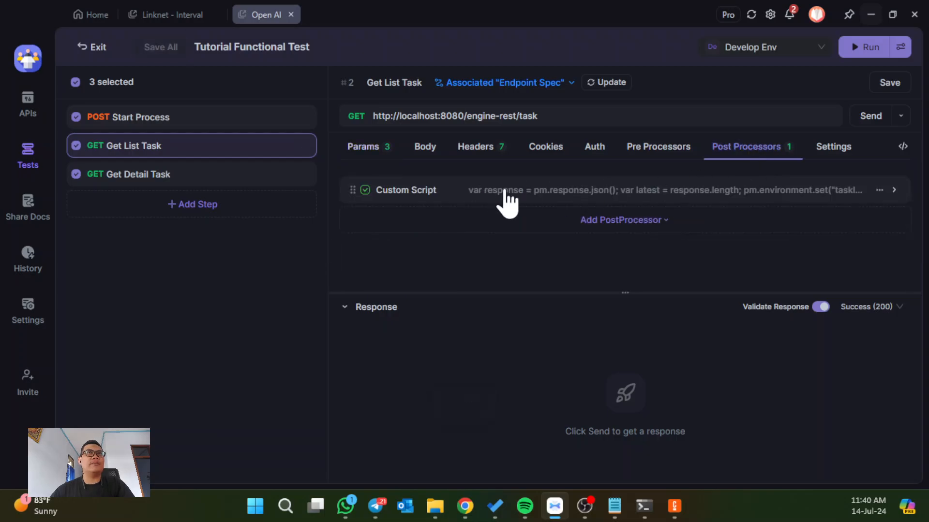
pyautogui.click(518, 193)
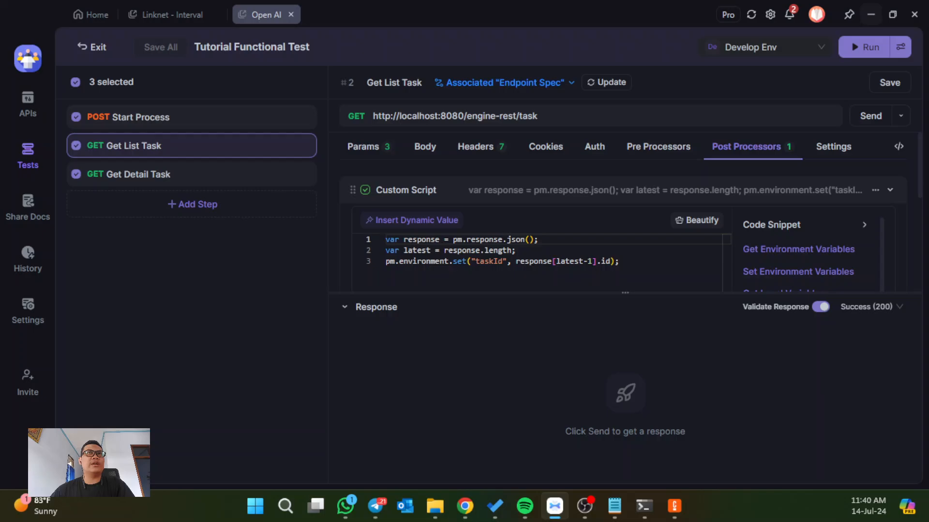
pyautogui.click(516, 251)
pyautogui.hotkey('ctrl', '/')
pyautogui.click(552, 261)
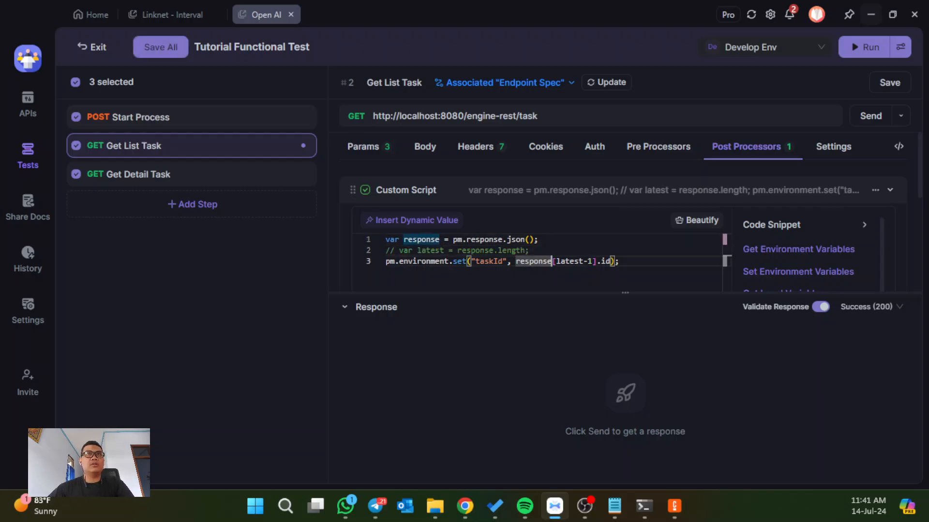
pyautogui.hotkey('ctrl', 'Right')
pyautogui.hotkey('ctrl', 'Right')
pyautogui.hotkey('ctrl', 'BackSpace')
pyautogui.hotkey('ctrl', 'BackSpace')
pyautogui.hotkey('ctrl', 'BackSpace')
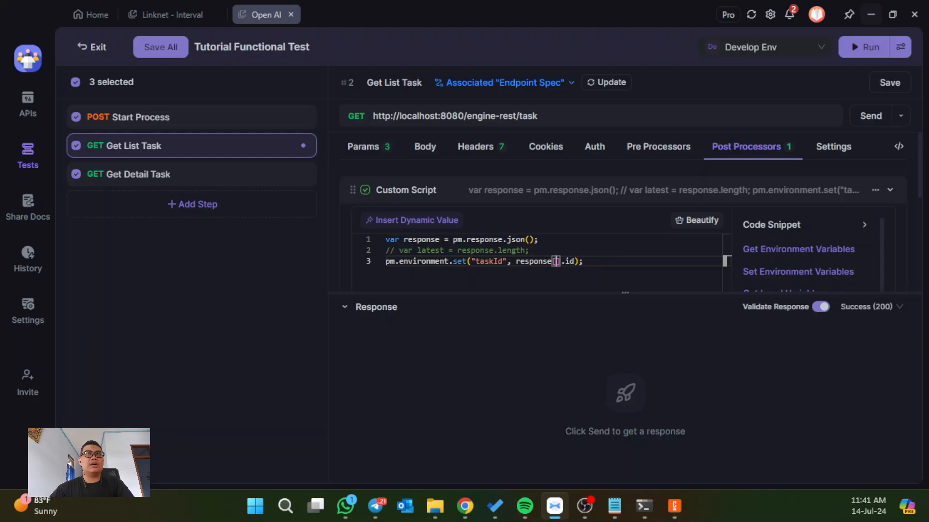
pyautogui.write('0')
pyautogui.hotkey('ctrl', 's')
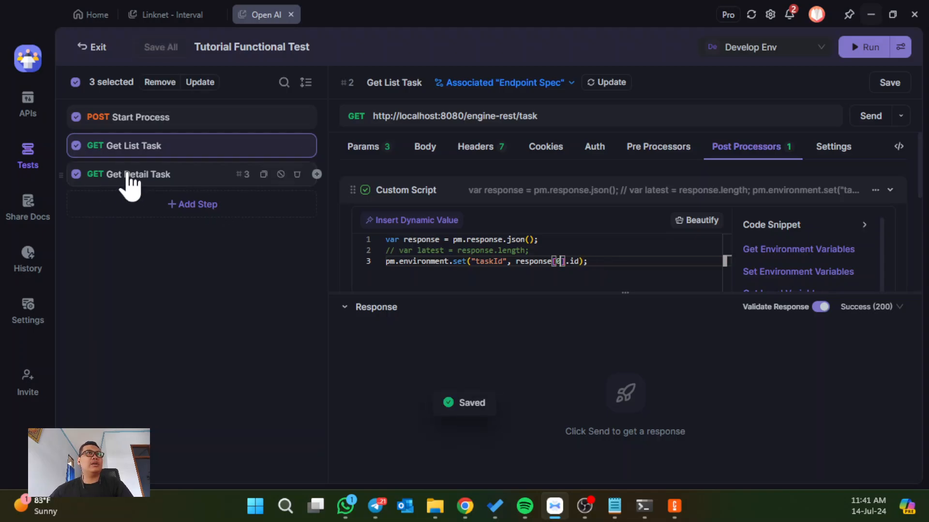
# Set the id path parameter of the Get Detail Task step to {{taskId}} and save the step
pyautogui.click(128, 175)
pyautogui.click(186, 204)
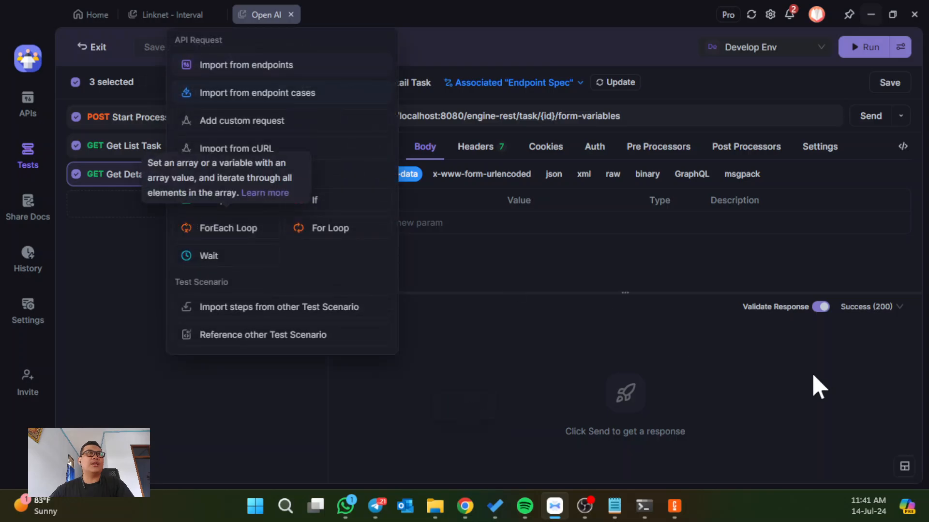
pyautogui.click(385, 147)
pyautogui.scroll(-2, 428, 186)
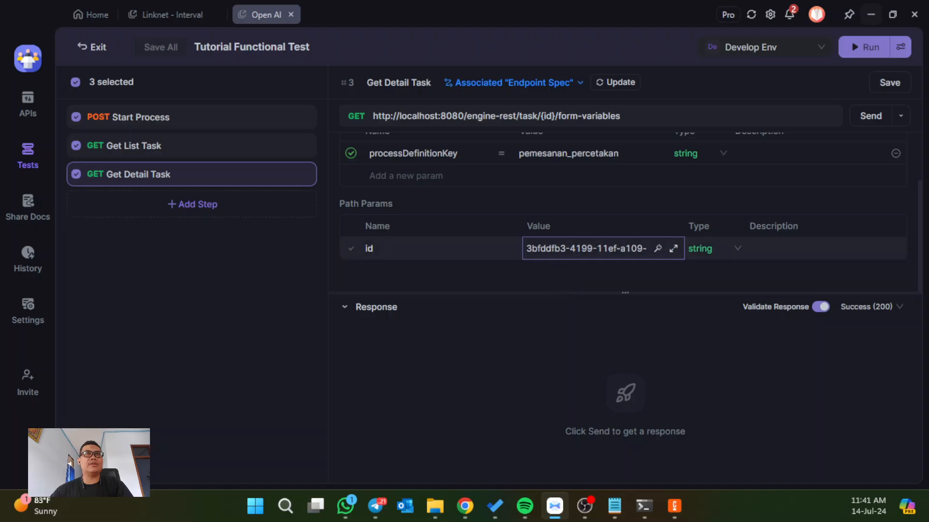
pyautogui.click(555, 253)
pyautogui.hotkey('ctrl', 'a')
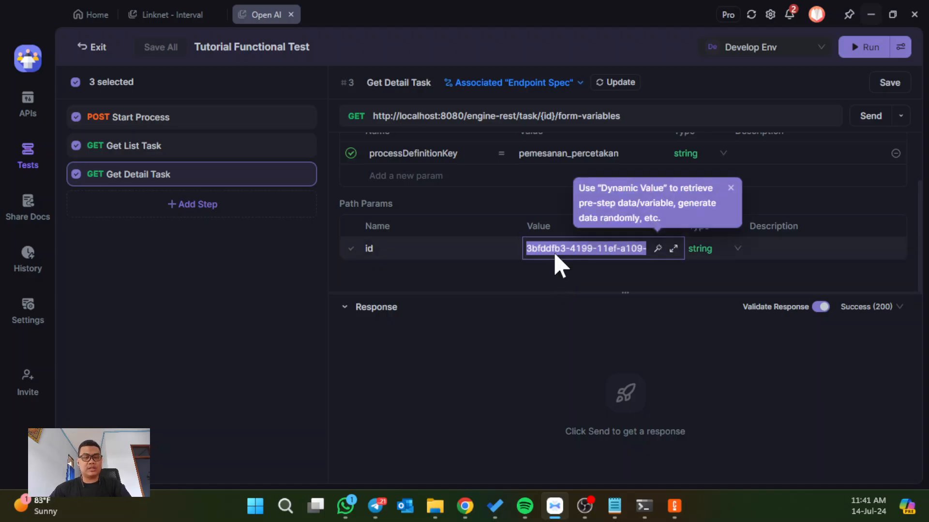
pyautogui.write('ta')
pyautogui.press('BackSpace')
pyautogui.press('BackSpace')
pyautogui.write('{{task')
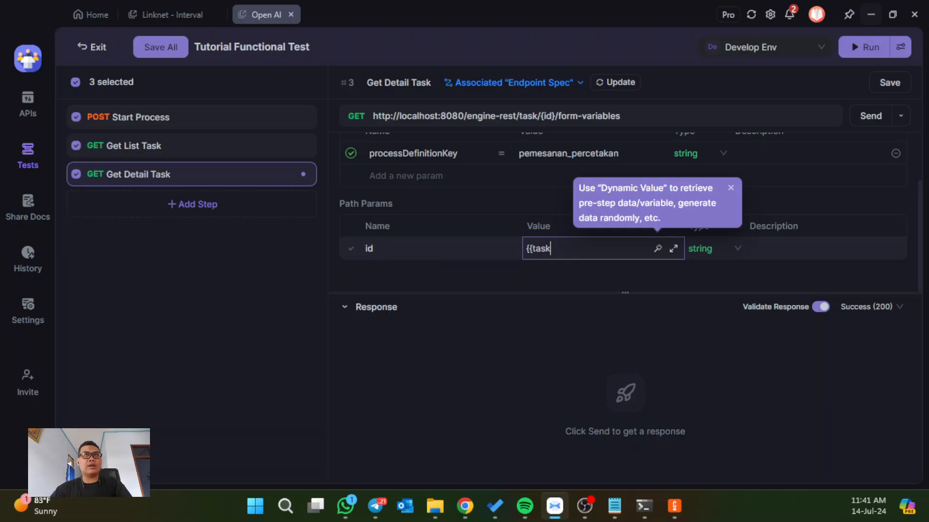
pyautogui.write('Id}}')
pyautogui.moveTo(557, 261)
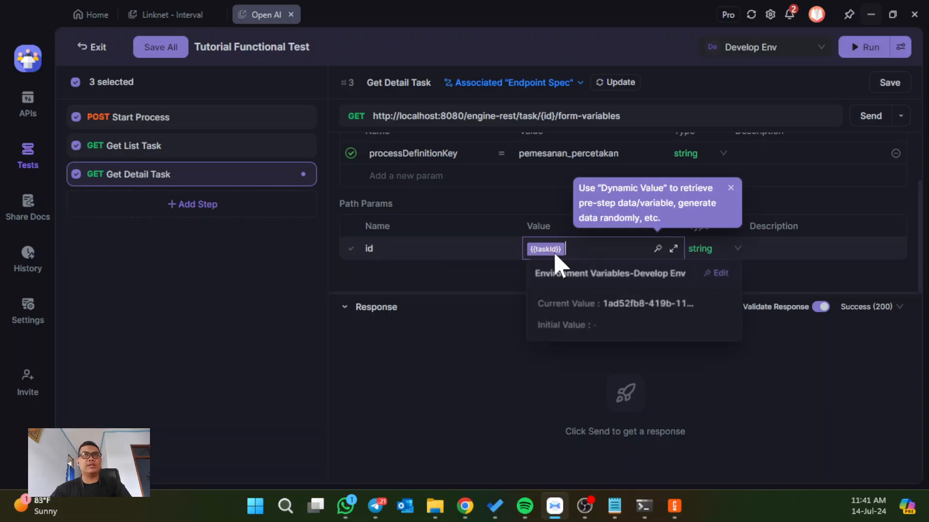
pyautogui.hotkey('ctrl', 's')
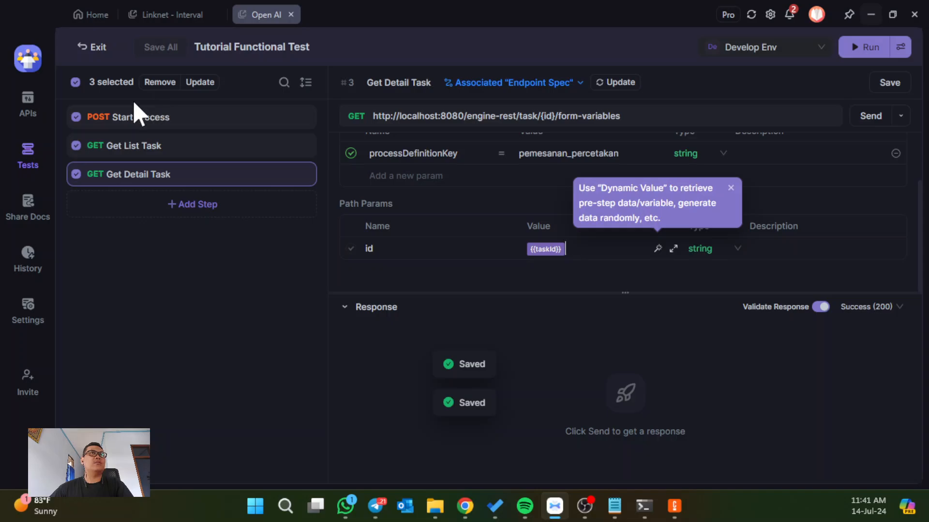
# Run the Tutorial Functional Test scenario in Develop Env and expand the Get Detail Task result
pyautogui.click(121, 120)
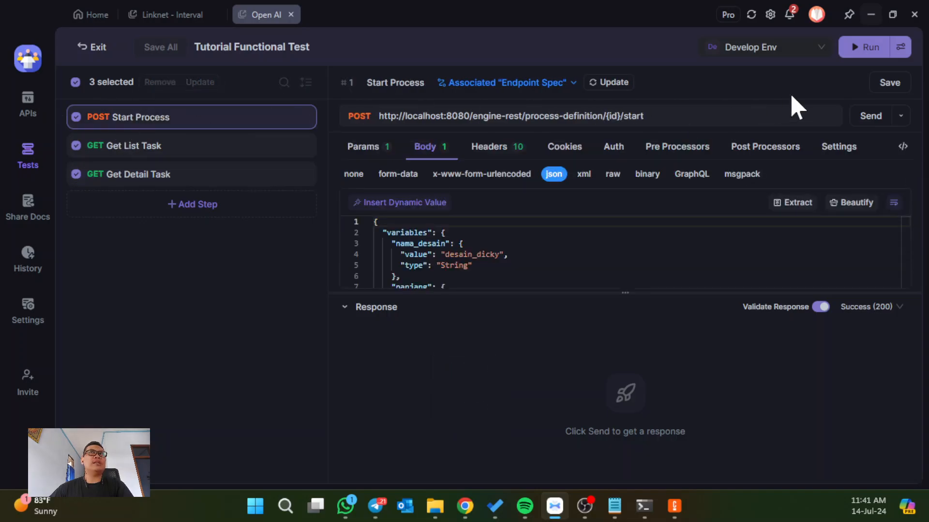
pyautogui.click(865, 48)
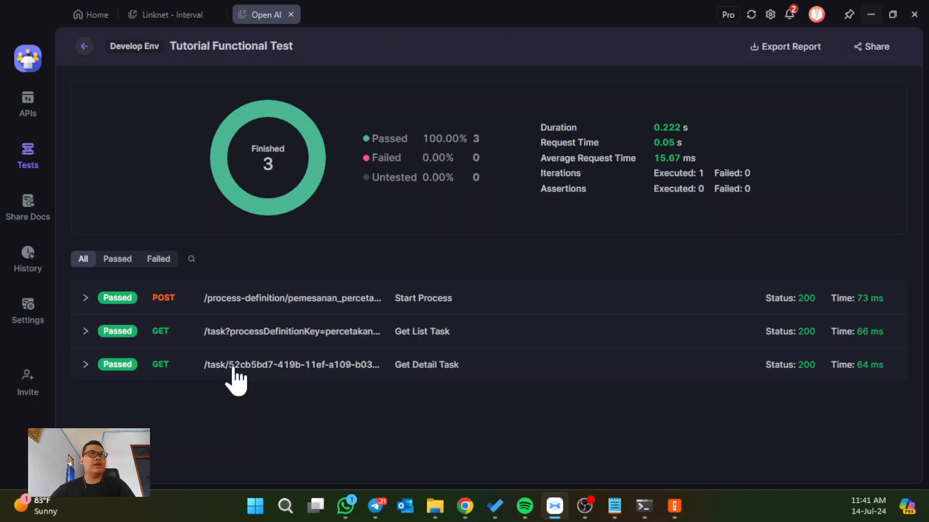
pyautogui.click(253, 369)
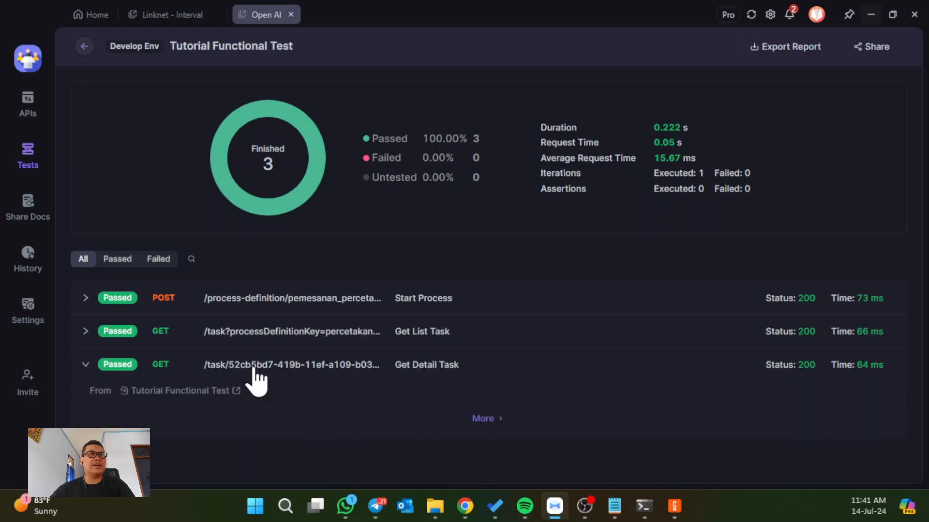
# Return to the scenario from the result and review the Start Process body and the Get Detail Task step
pyautogui.click(215, 390)
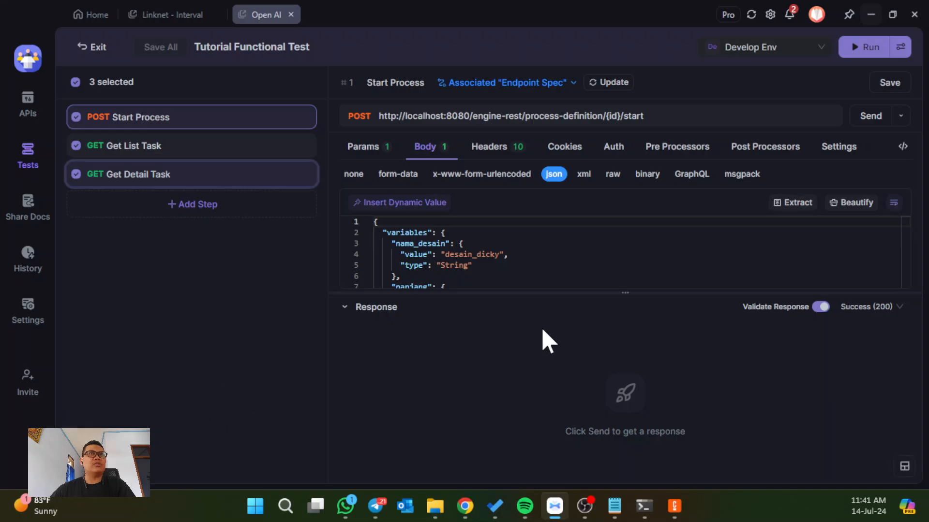
pyautogui.scroll(-5, 604, 242)
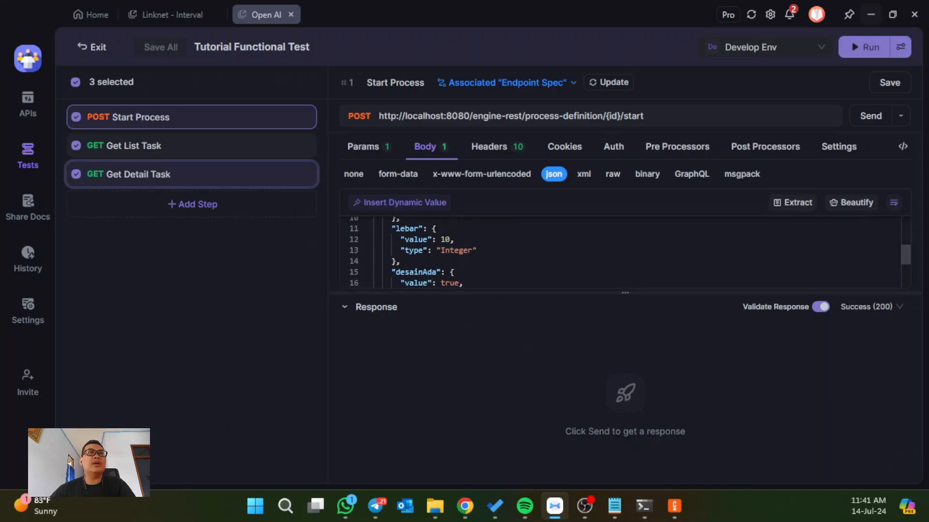
pyautogui.scroll(5, 604, 242)
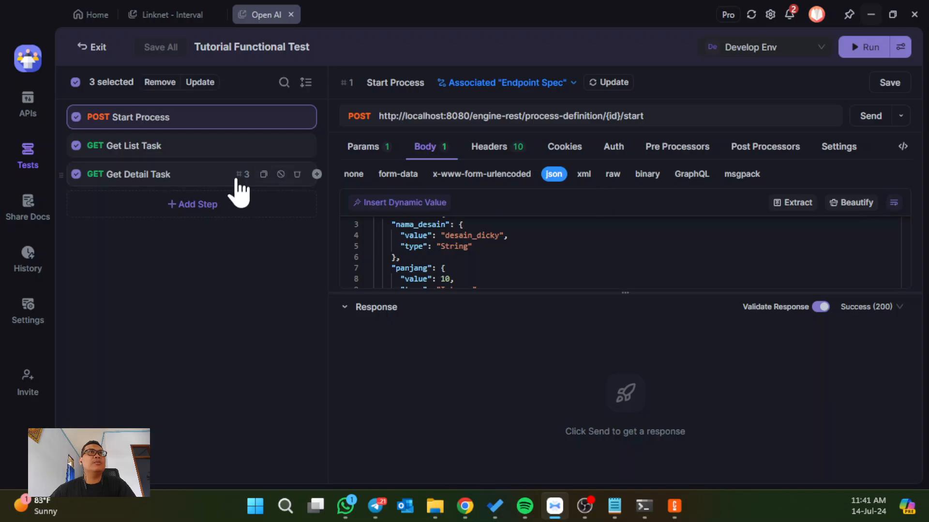
pyautogui.click(178, 177)
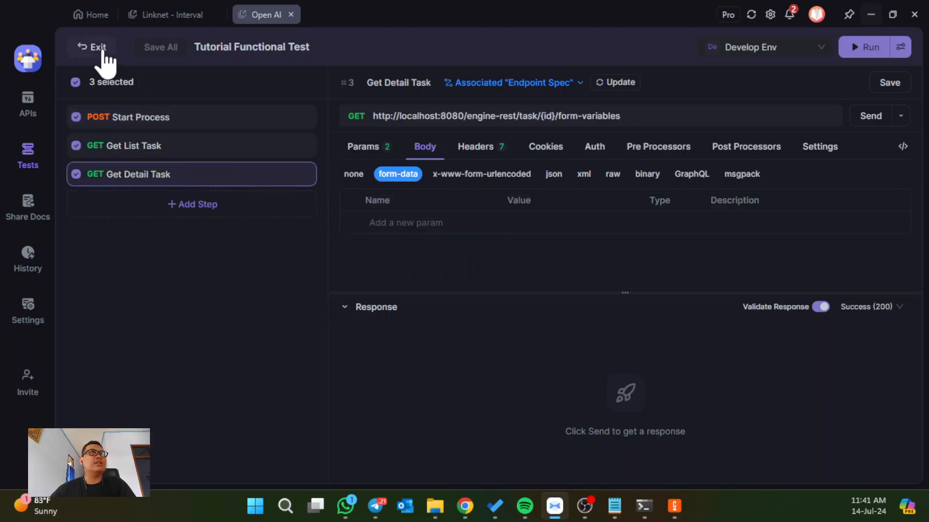
# Inspect the Get Detail Task result in the newest Tutorial Functional Test report, and return to the scenario overview
pyautogui.click(95, 48)
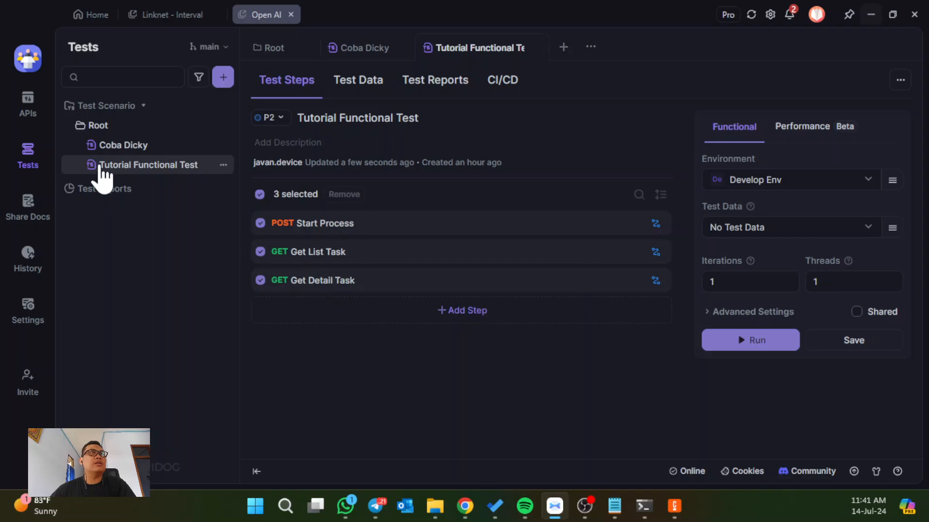
pyautogui.click(98, 190)
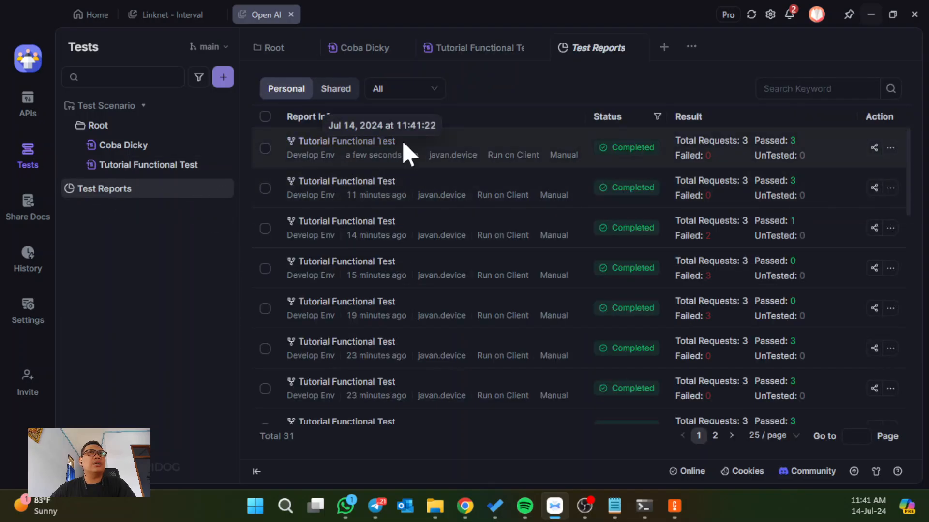
pyautogui.click(405, 145)
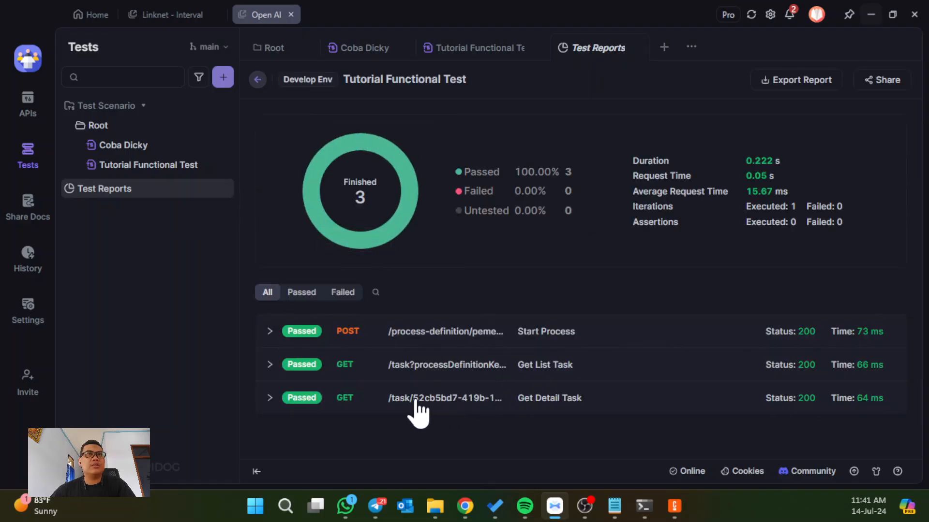
pyautogui.click(439, 399)
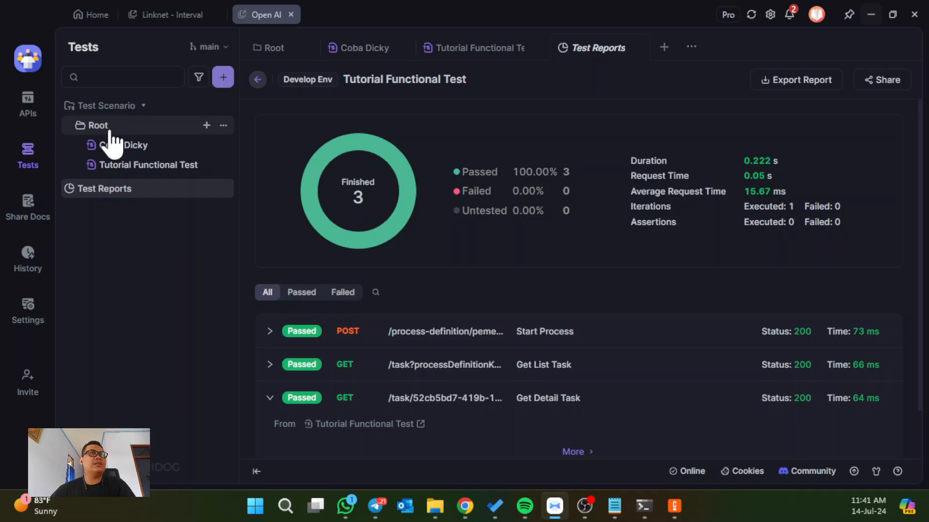
pyautogui.click(120, 165)
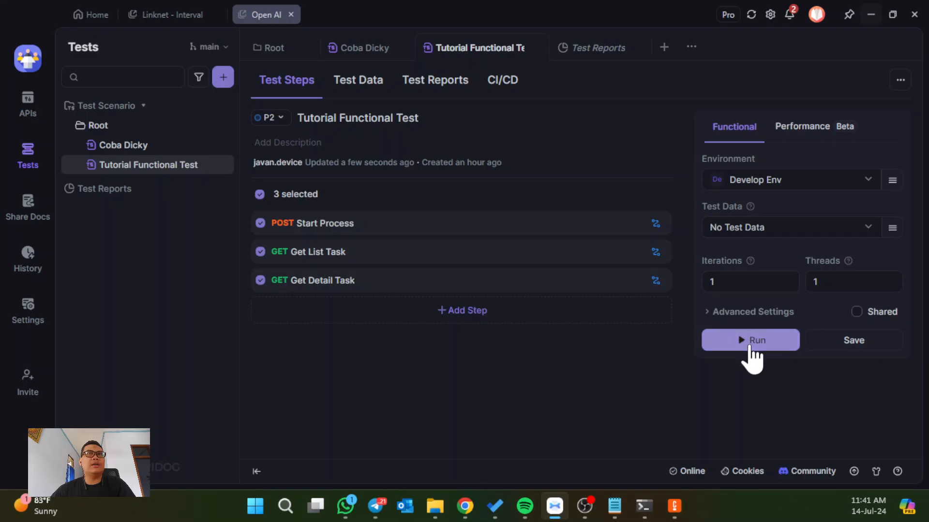
# Run the Tutorial Functional Test scenario again as a functional test in Develop Env and bring up the list of test reports
pyautogui.click(751, 342)
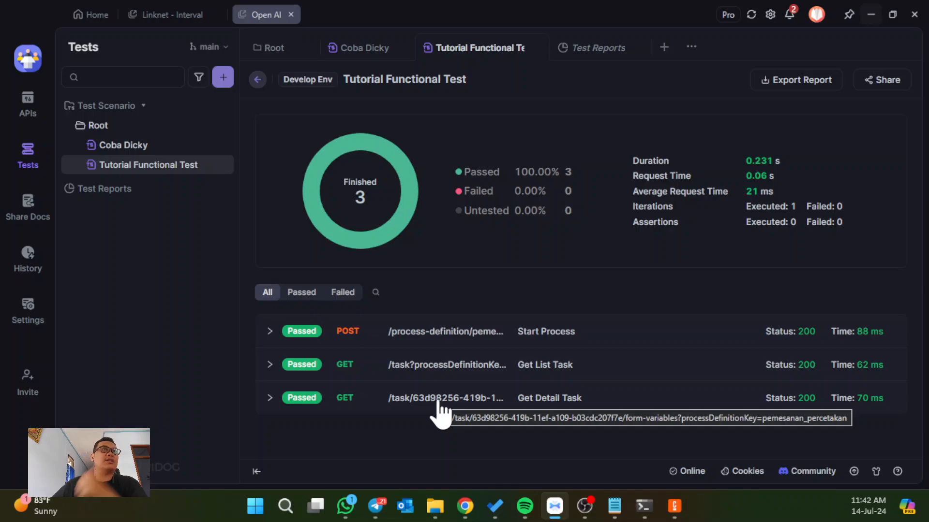
pyautogui.click(138, 191)
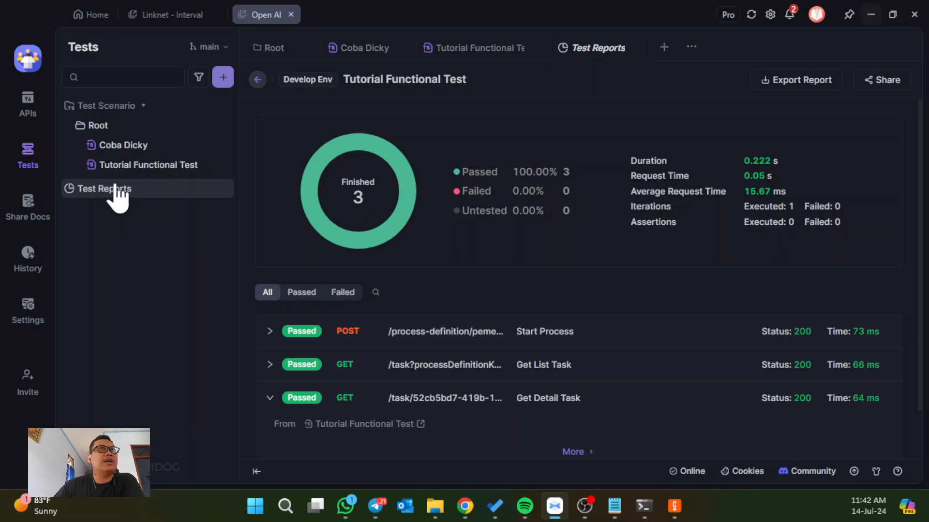
pyautogui.click(257, 79)
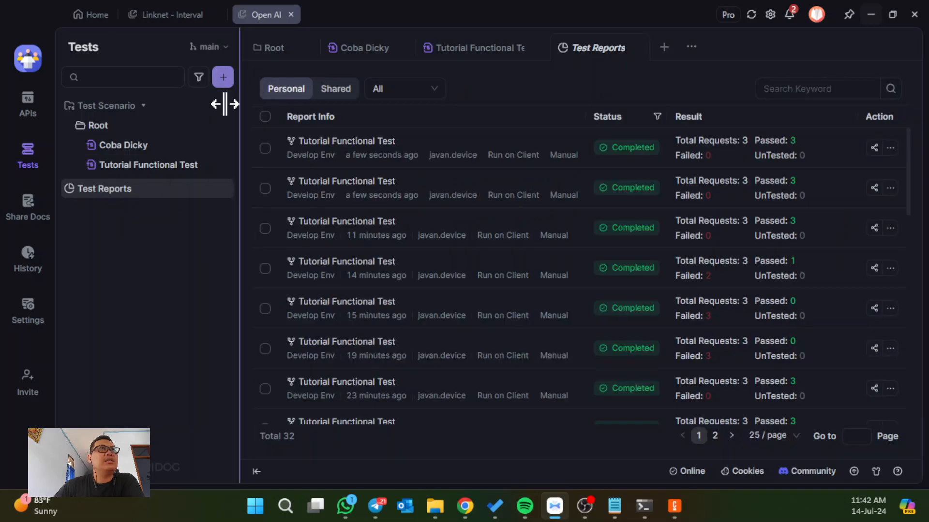
# Inspect the second-newest Tutorial Functional Test report, and return to the scenario's test steps overview
pyautogui.click(385, 196)
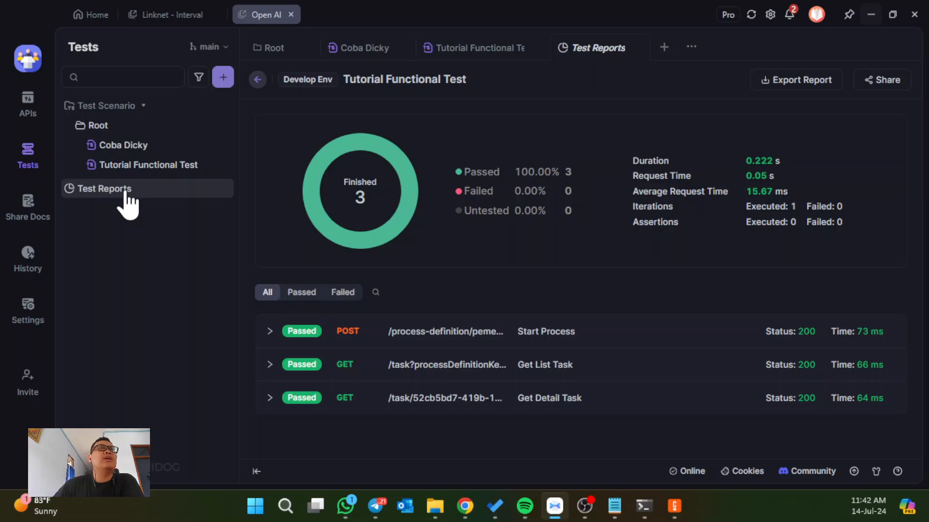
pyautogui.click(257, 80)
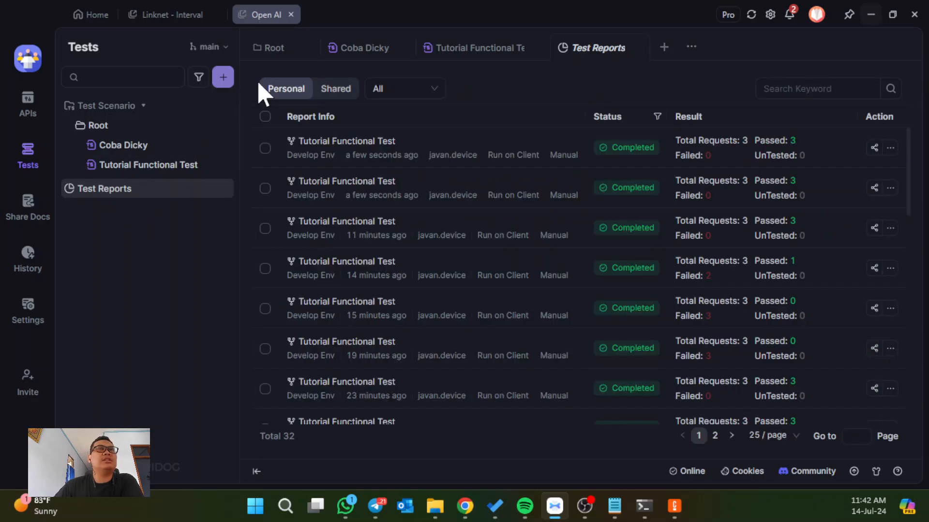
pyautogui.click(121, 164)
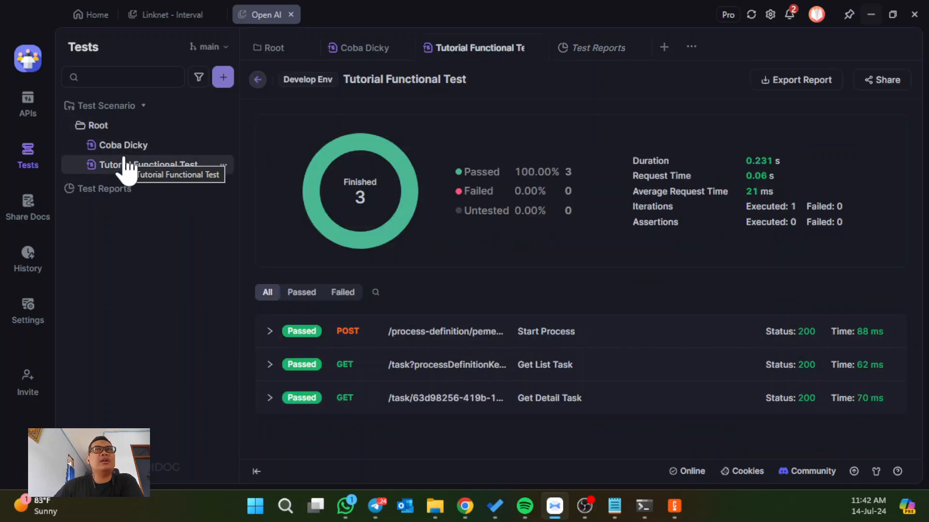
pyautogui.click(256, 82)
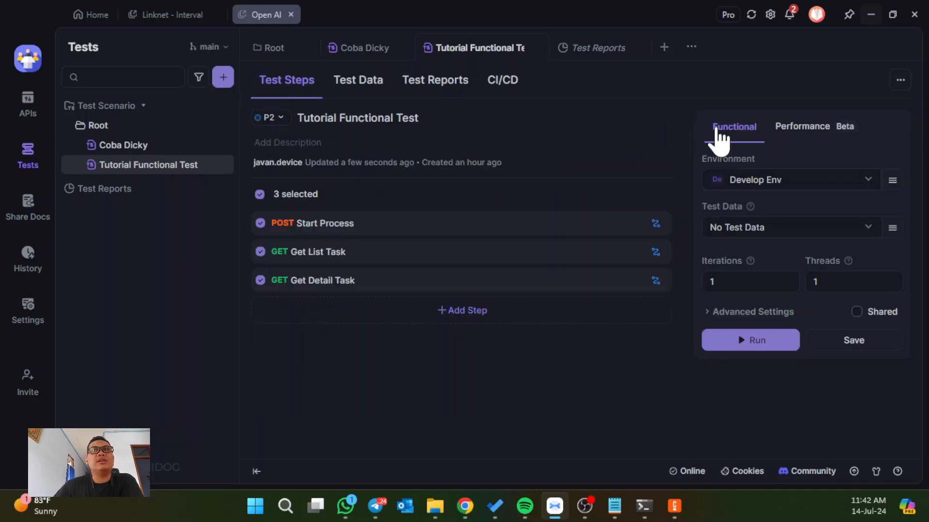
# Set the performance test duration to 5 minutes, check the ramp-up duration explanation, and run the performance test in Develop Env
pyautogui.click(793, 130)
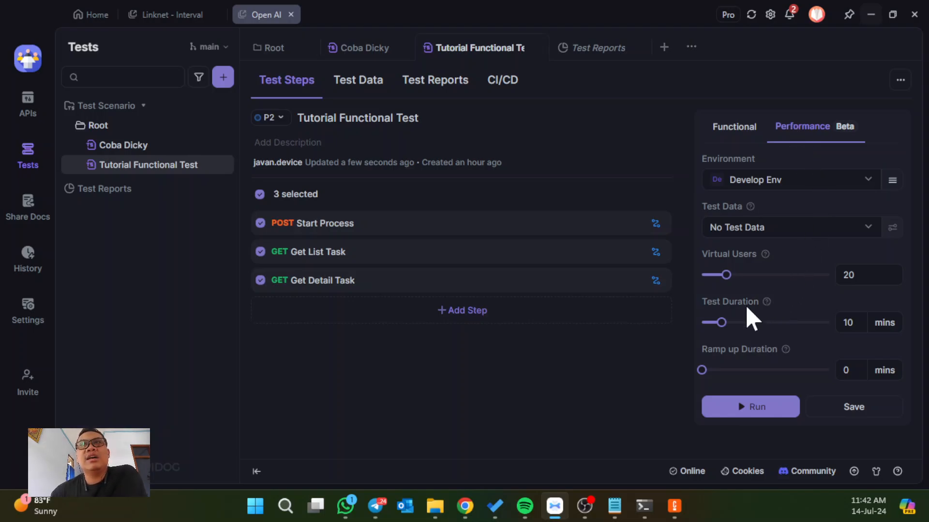
pyautogui.moveTo(721, 324)
pyautogui.moveTo(721, 323); pyautogui.dragTo(710, 323)
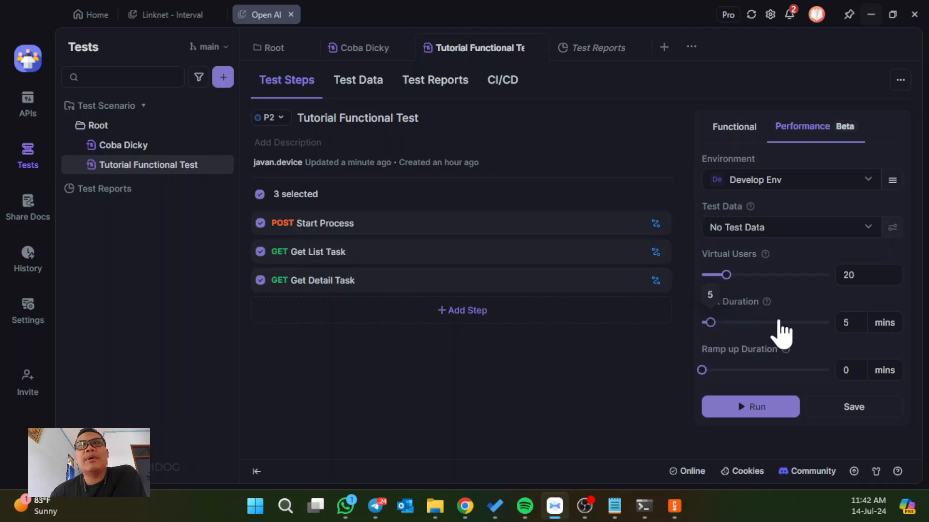
pyautogui.moveTo(785, 350)
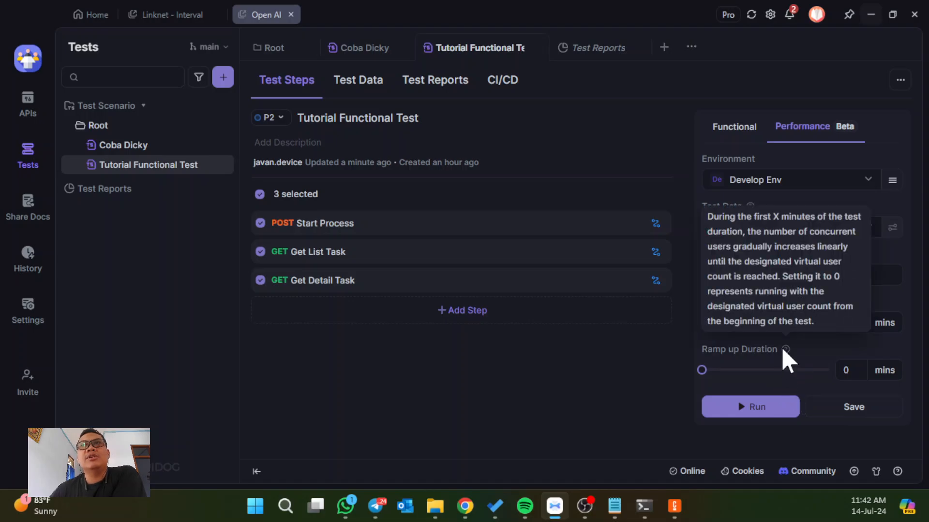
pyautogui.click(765, 407)
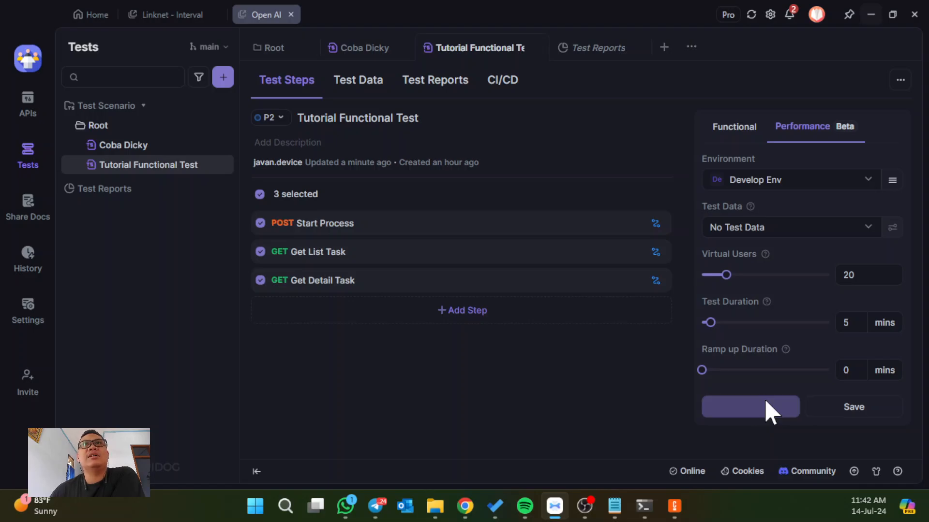